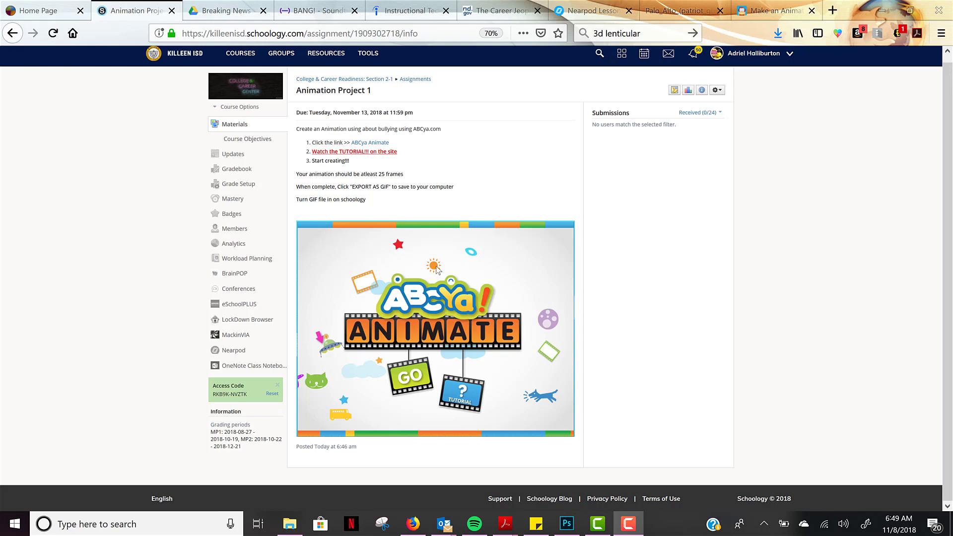
Switch to ABCya's Make an Animation page, allow Adobe Flash to run on it, and start the animation editor
left_click(767, 18)
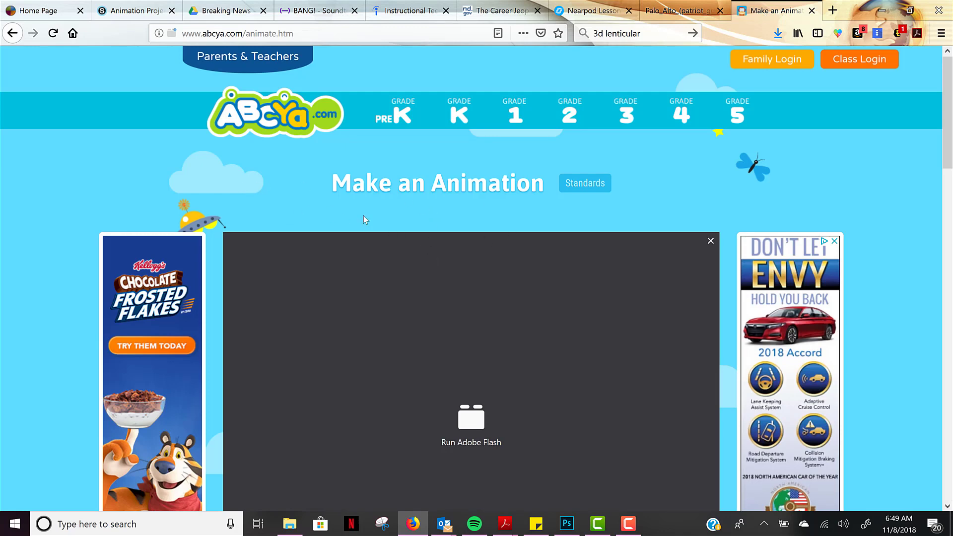
scroll(377, 219, "down", 3)
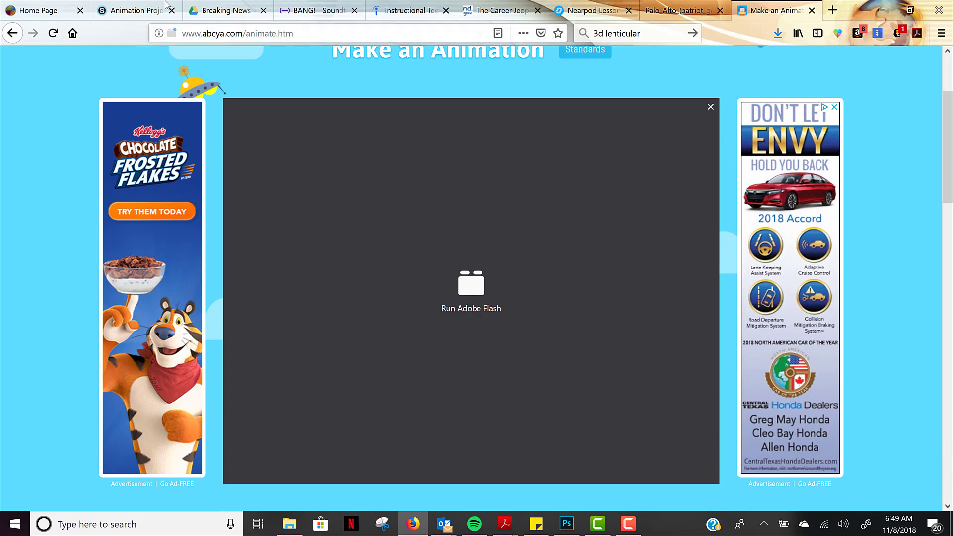
left_click(172, 34)
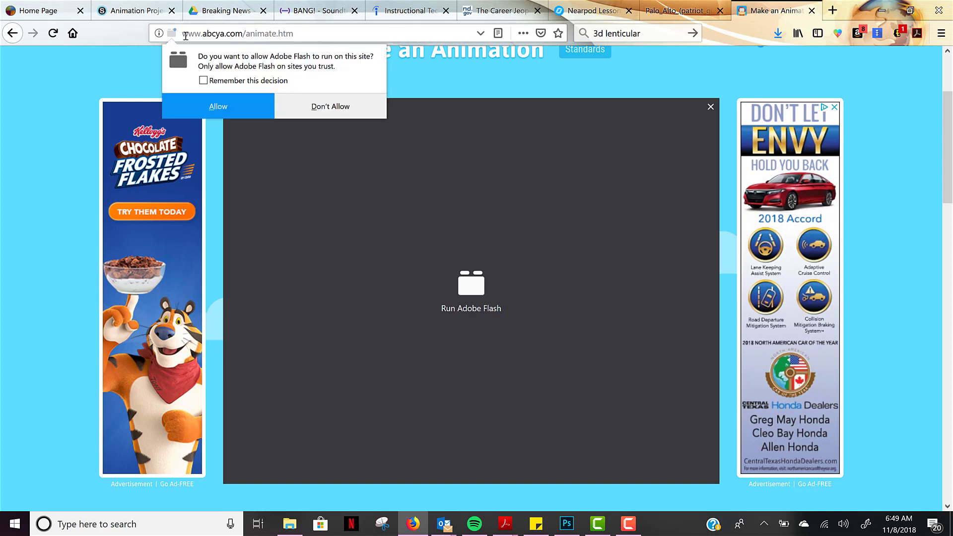
left_click(219, 108)
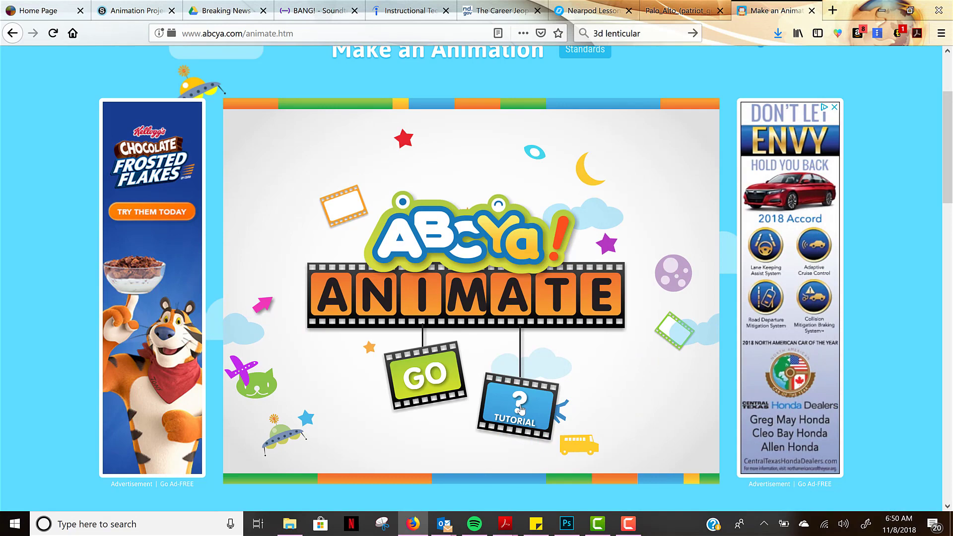
left_click(428, 380)
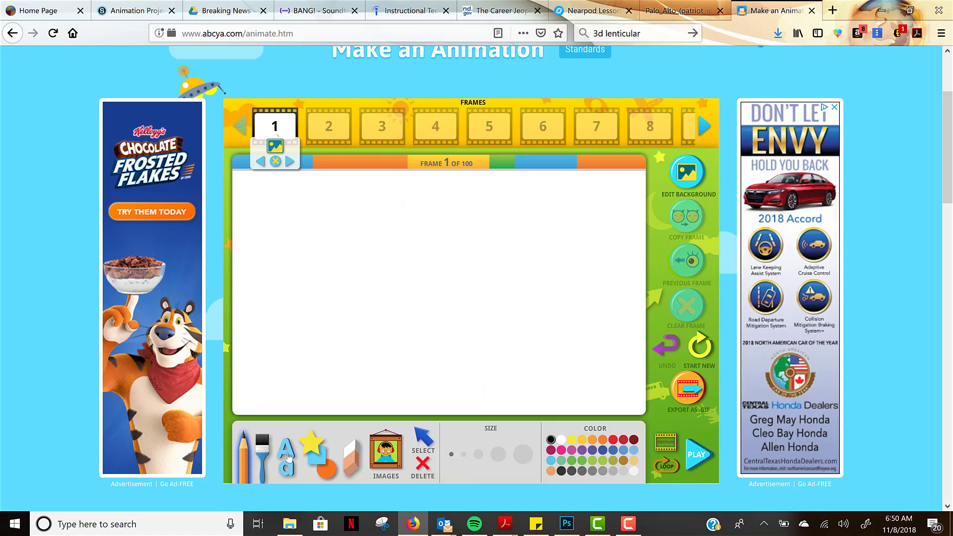
left_click(314, 451)
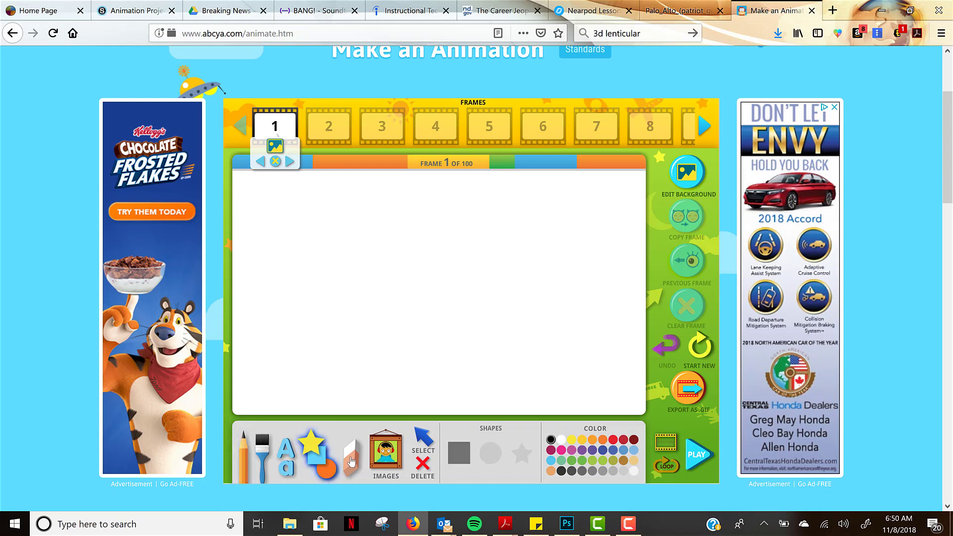
left_click(500, 457)
left_click(525, 458)
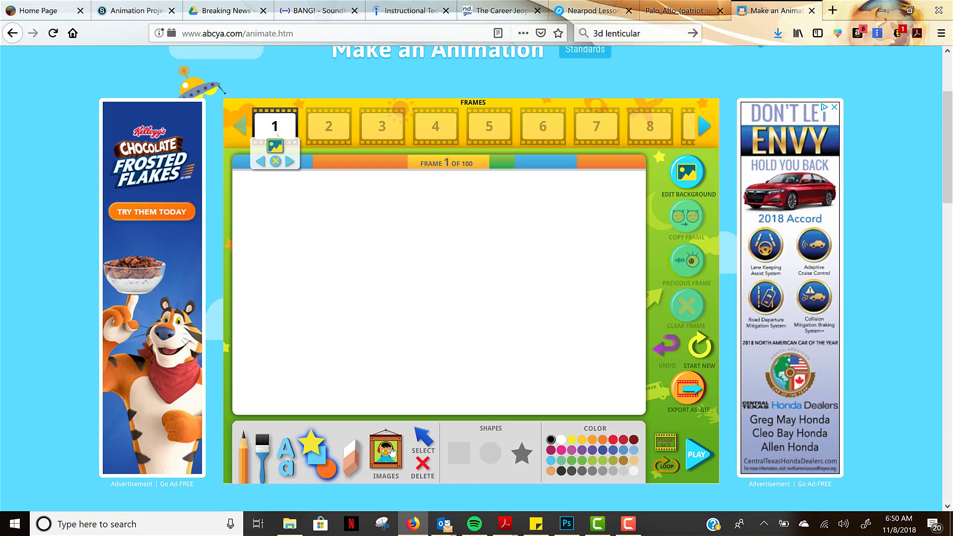
Add the person wearing red headphones from the People images to frame 1 and place them near the canvas's left side
left_click(390, 452)
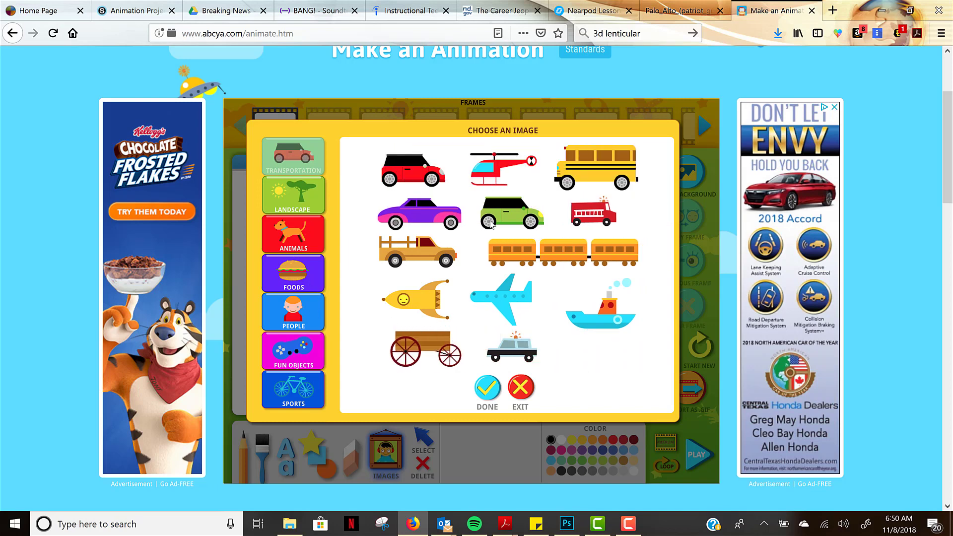
left_click(302, 312)
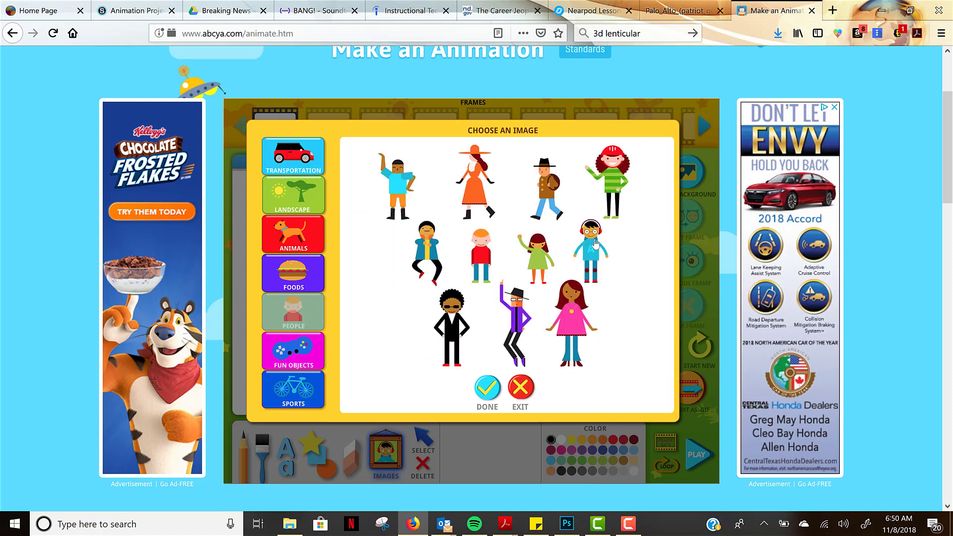
left_click(596, 244)
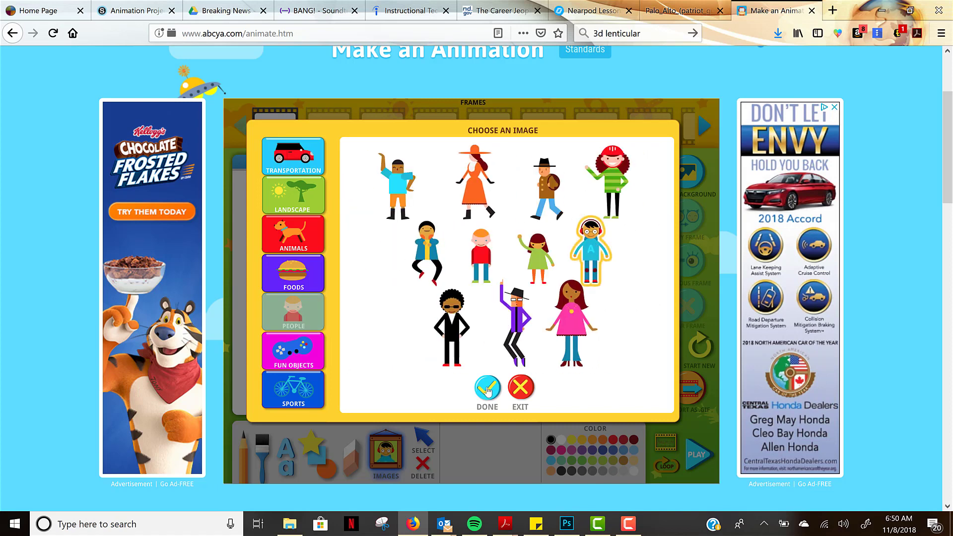
left_click(488, 392)
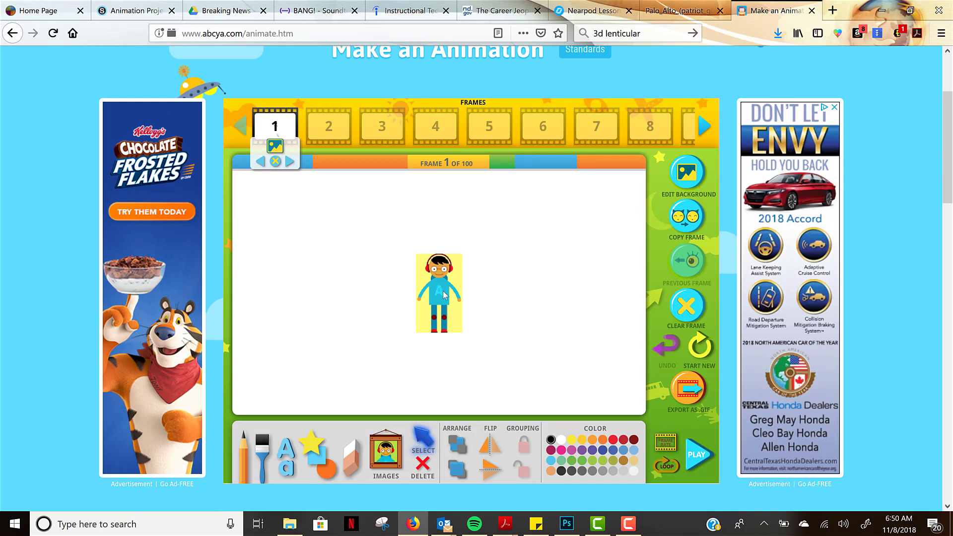
left_click_drag(444, 295, 306, 320)
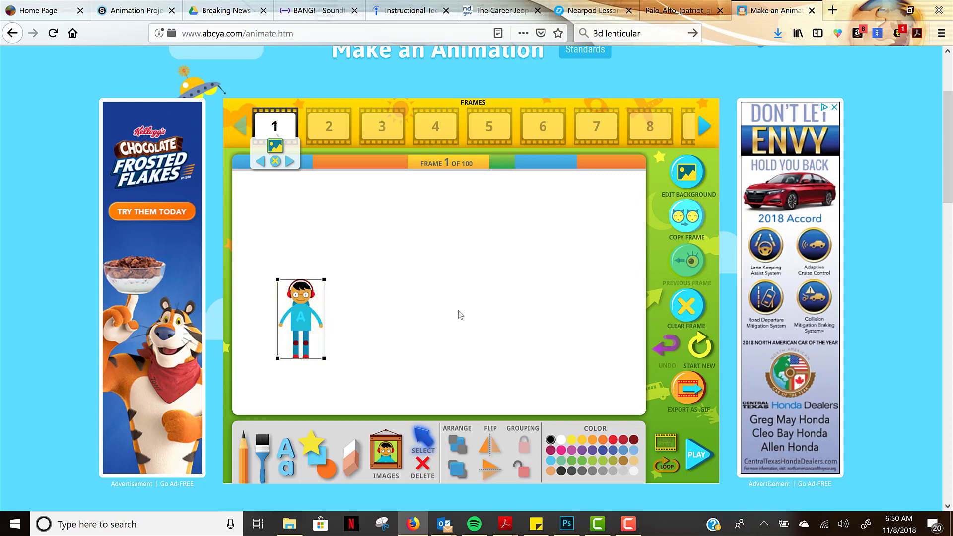
Add the tennis ball from the Sports images to frame 1 and place it beside the character's hand
left_click(386, 440)
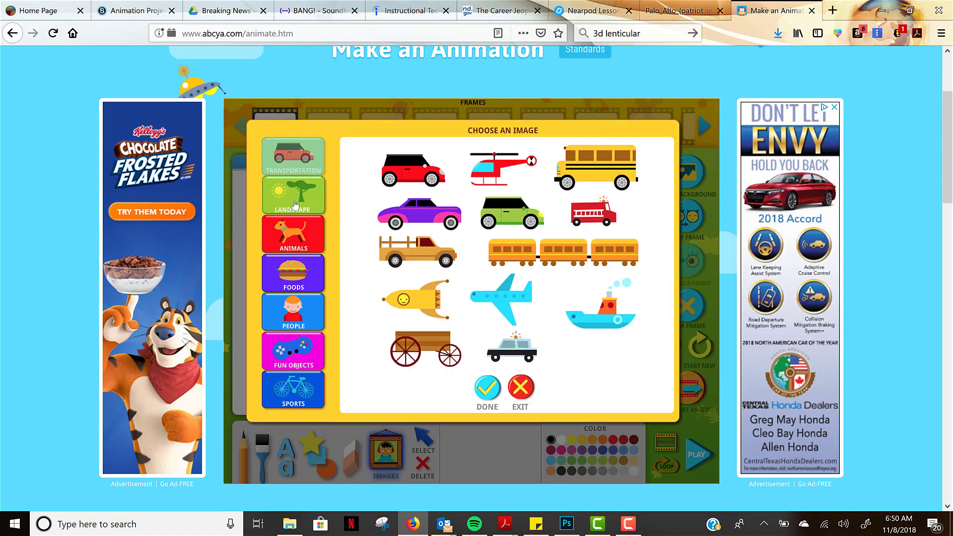
left_click(295, 203)
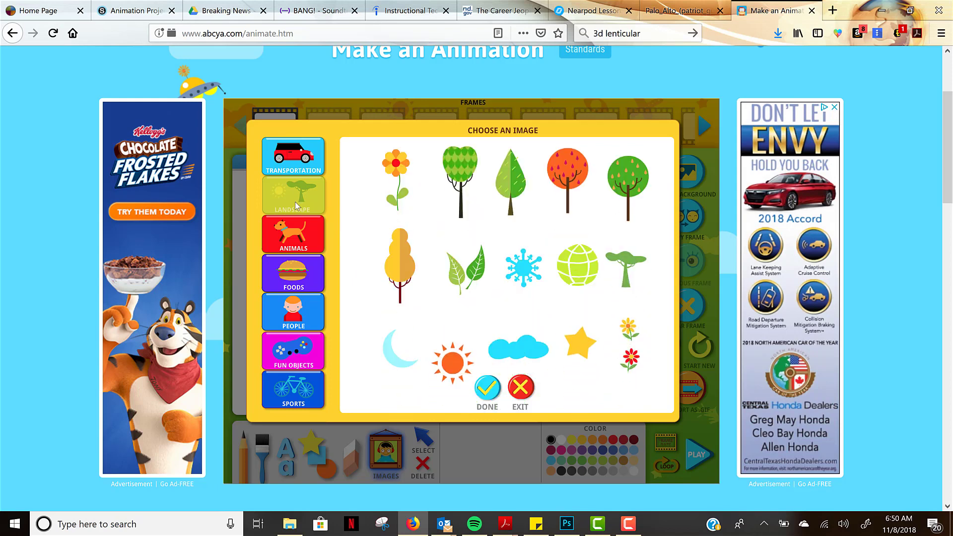
left_click(297, 276)
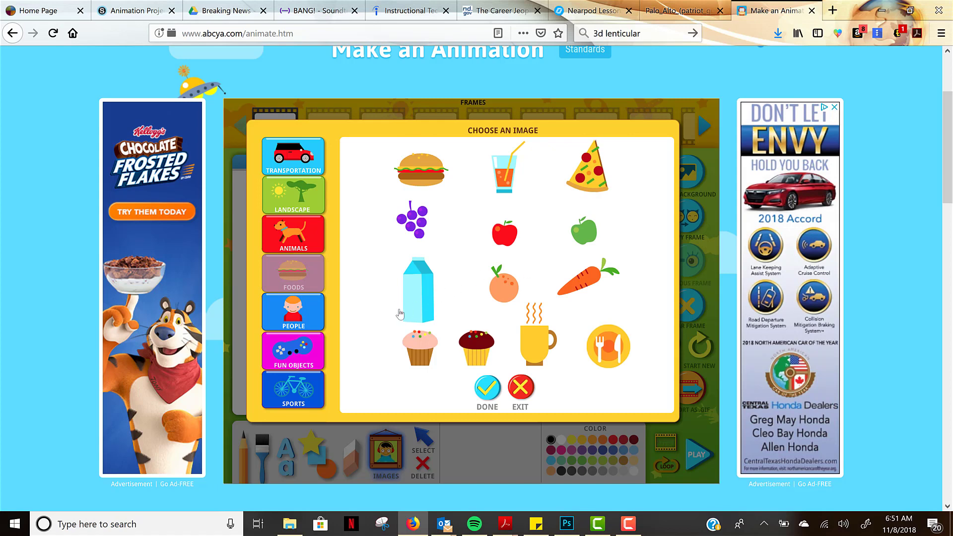
left_click(297, 393)
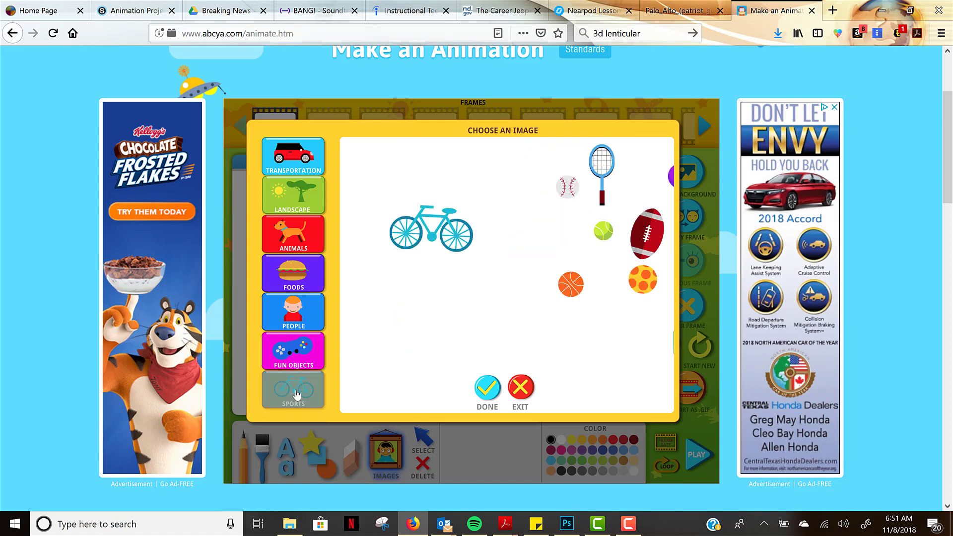
left_click(605, 231)
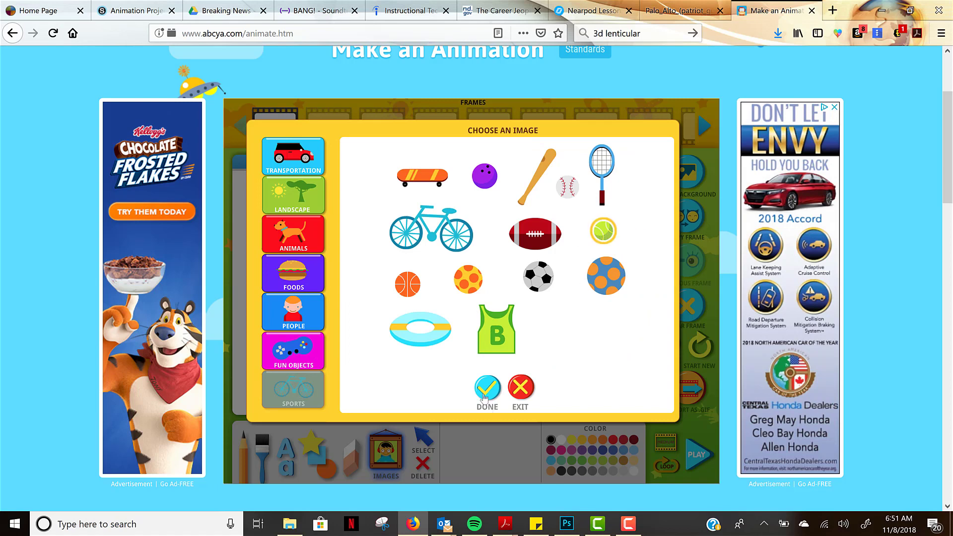
left_click(484, 397)
left_click_drag(452, 308, 327, 327)
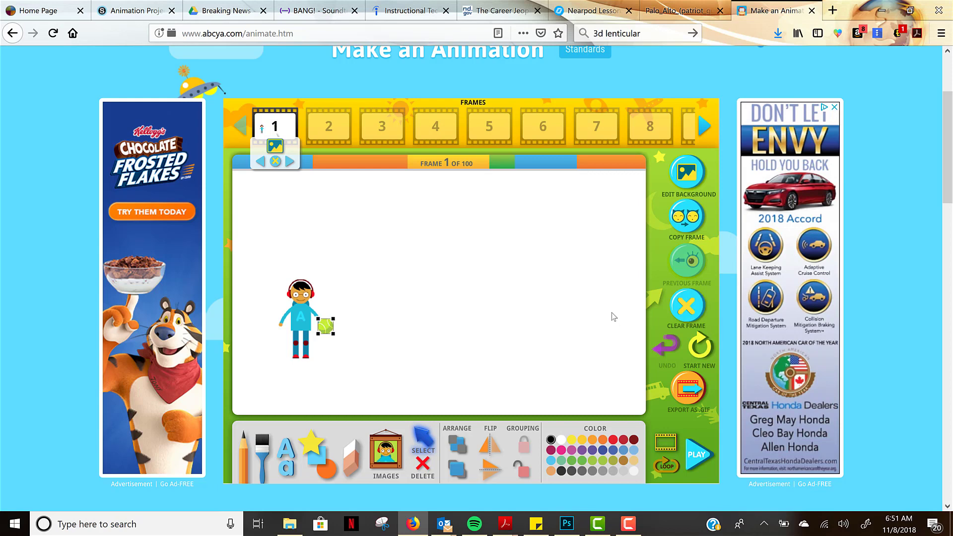
Copy frame 1 into frame 2 and shift the character and the ball slightly to the right and up
left_click(692, 218)
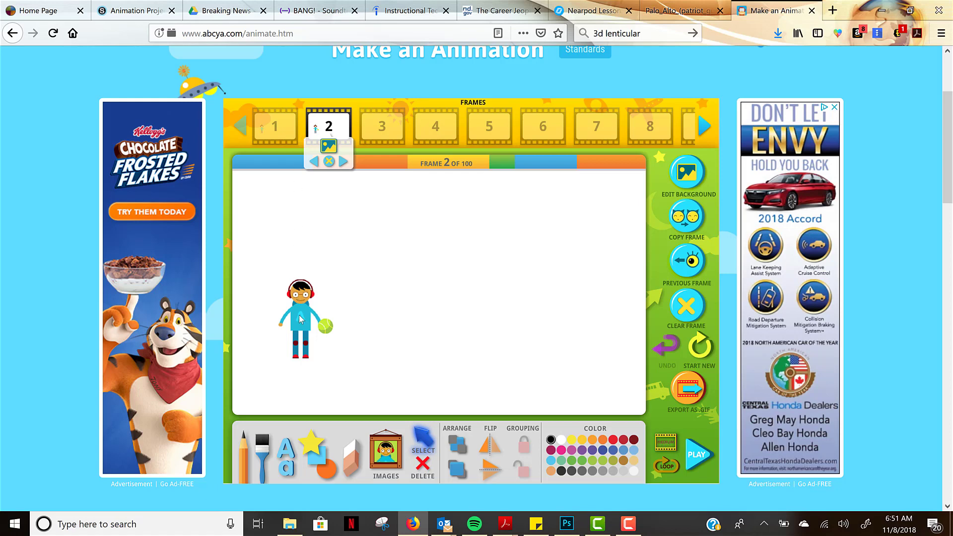
left_click(300, 315)
left_click_drag(300, 316, 337, 324)
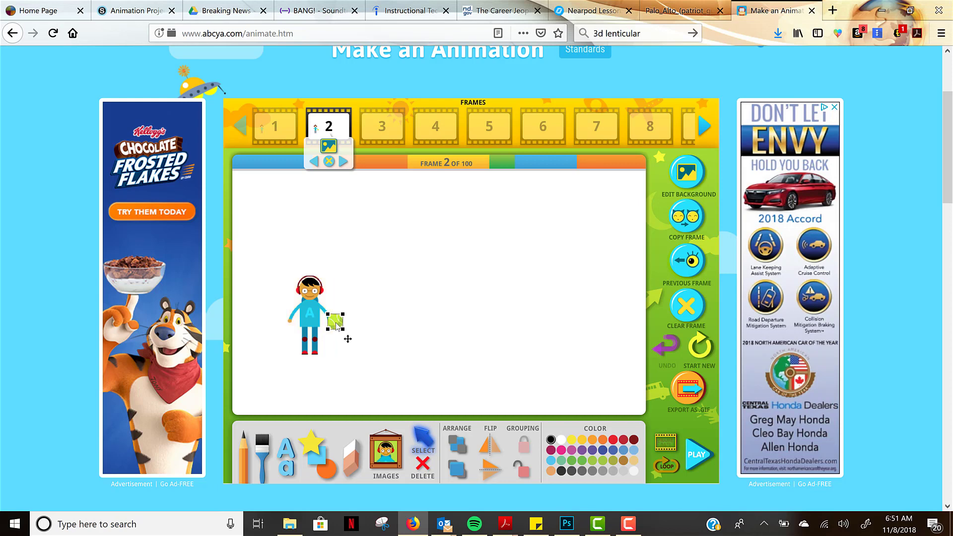
Create frames 3 and 4 by copying the preceding frame, moving the ball further up and away from the character's hand in each
left_click(686, 224)
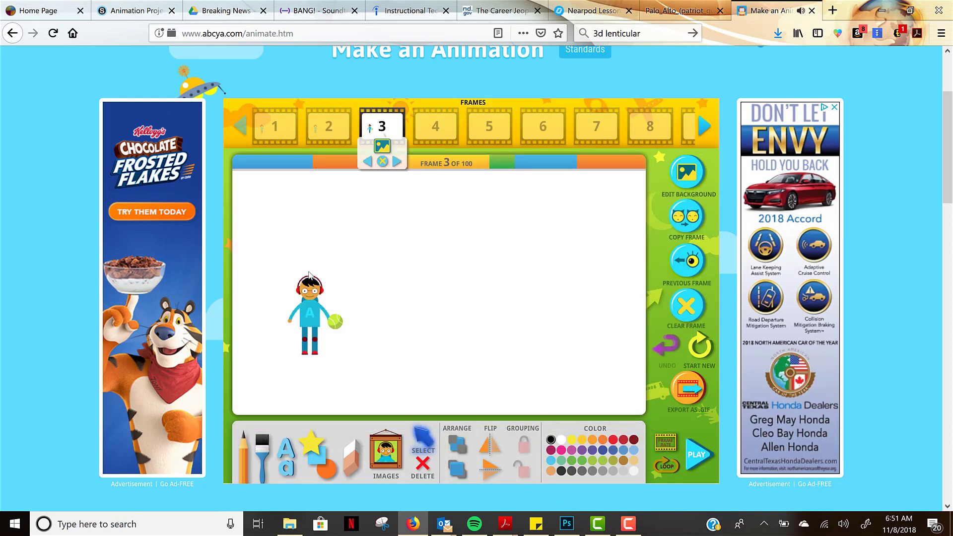
left_click(337, 323)
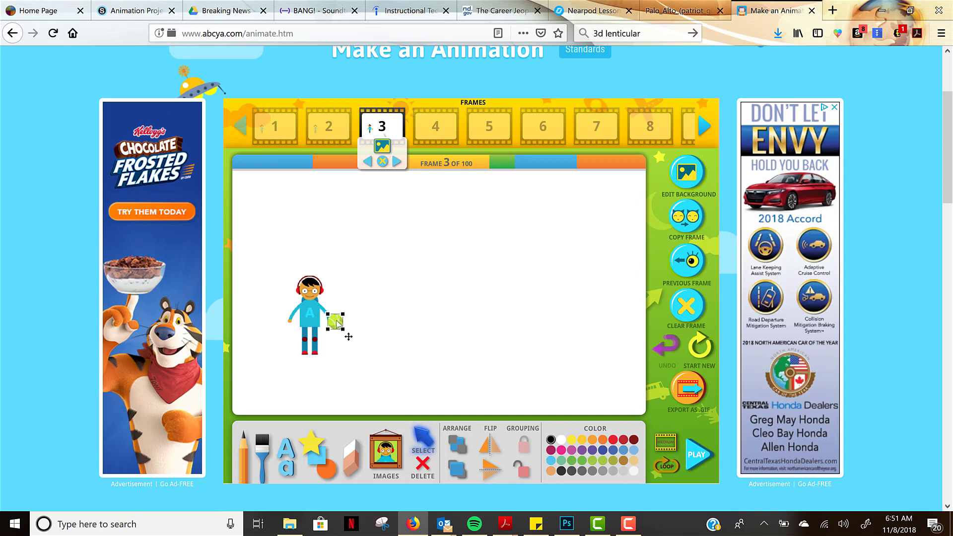
left_click_drag(336, 321, 354, 304)
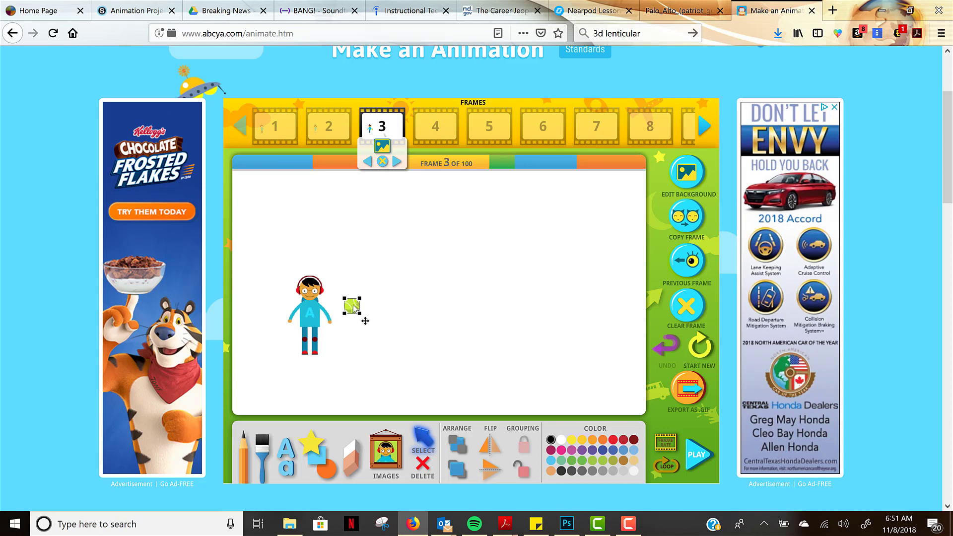
left_click(681, 226)
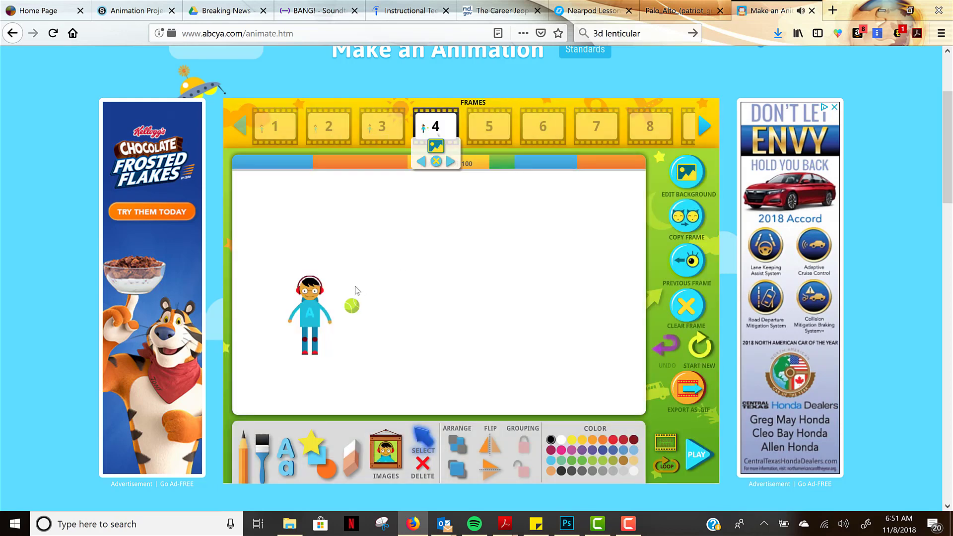
left_click_drag(352, 306, 368, 292)
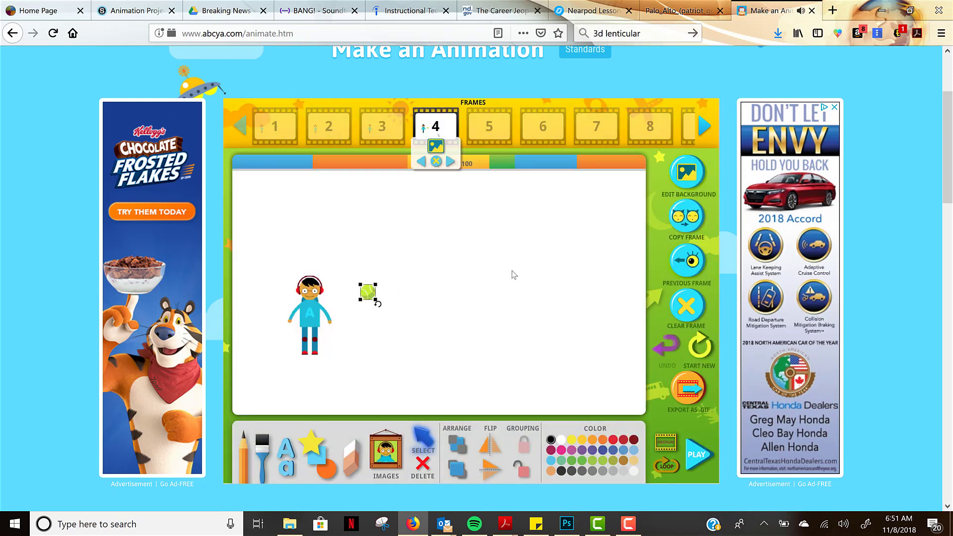
Create frames 5 to 7 by copying the preceding frame, moving the ball further up and right and enlarging it in each
left_click(686, 228)
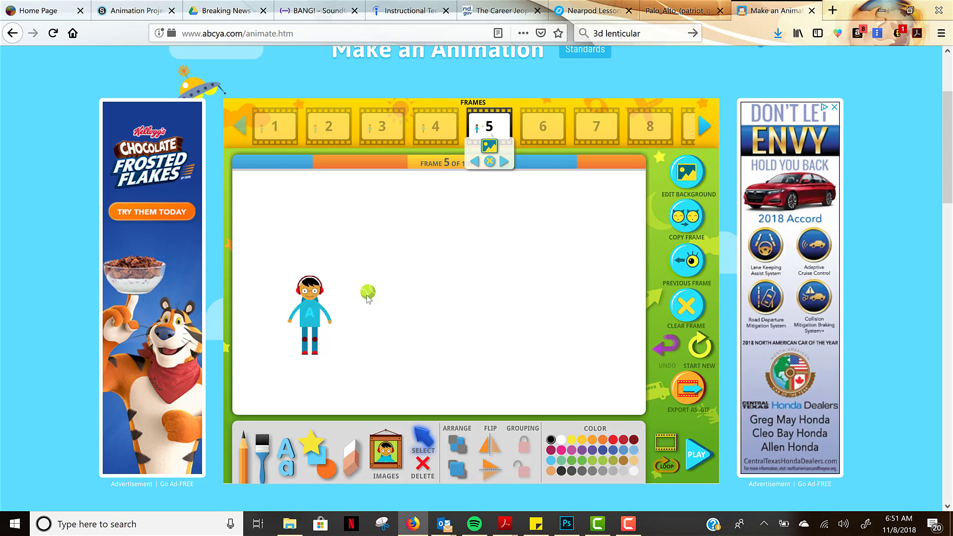
left_click_drag(370, 294, 387, 294)
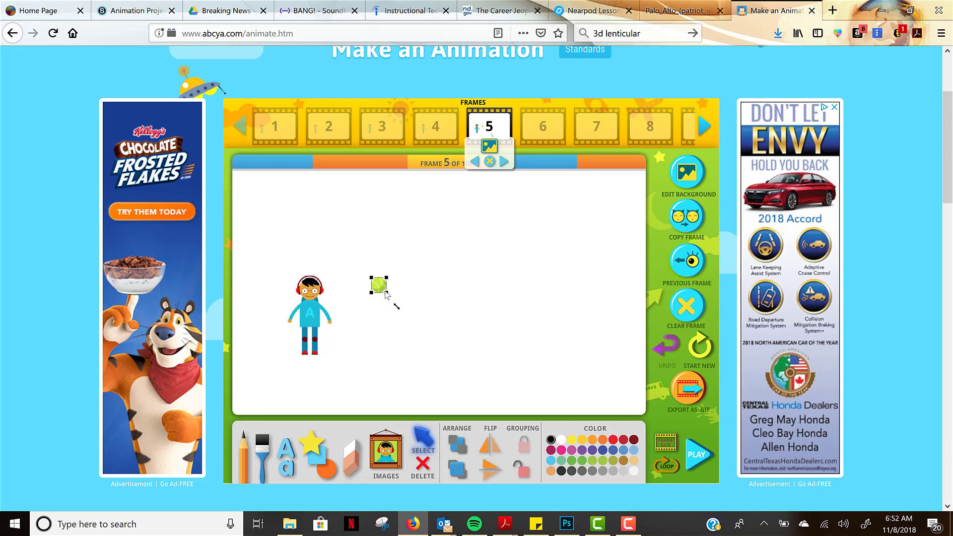
left_click(686, 217)
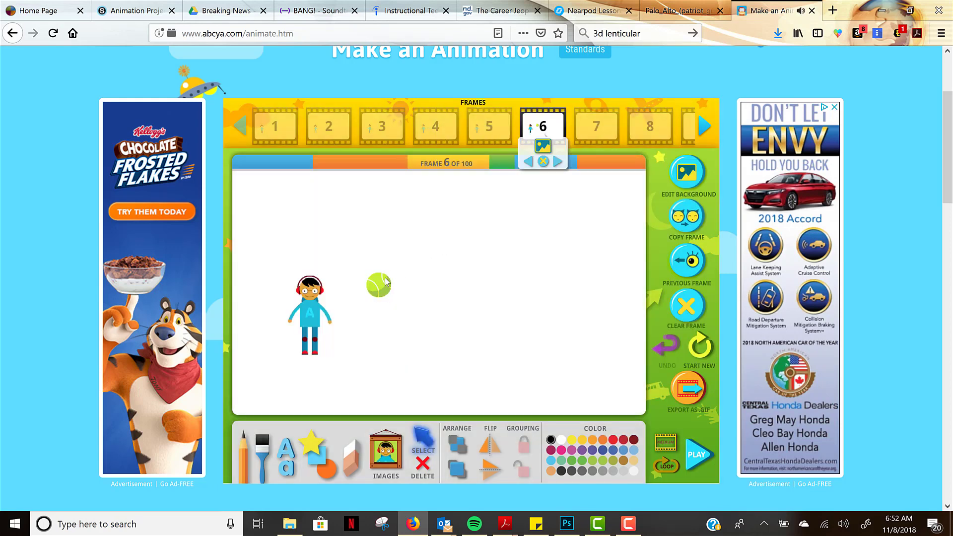
left_click_drag(387, 281, 403, 269)
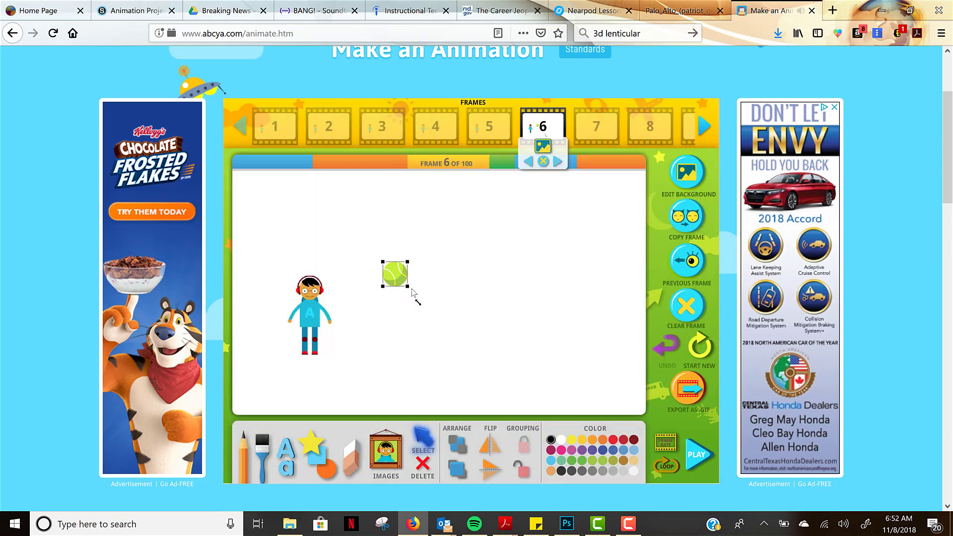
left_click(678, 232)
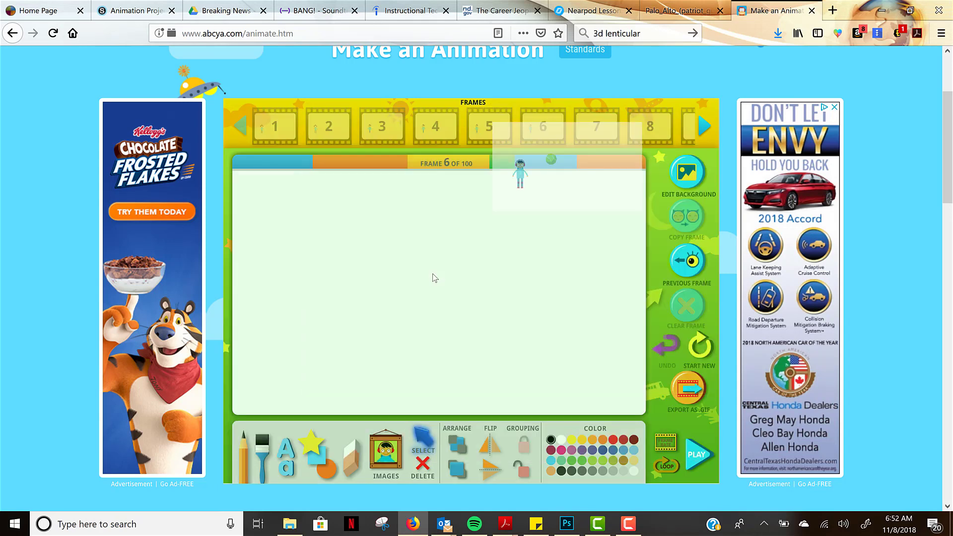
left_click_drag(402, 279, 445, 302)
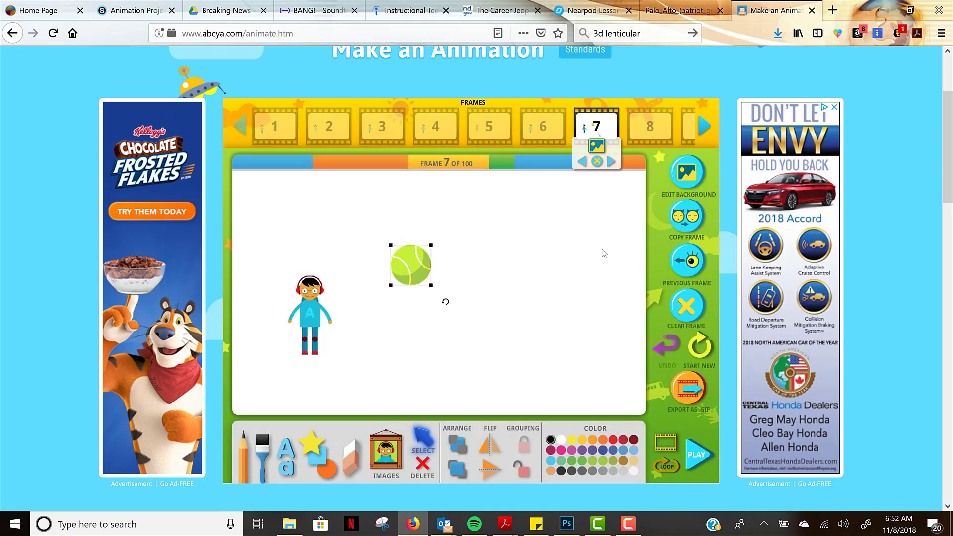
Copy frame 7 into frame 8, move the ball up and right, enlarge it, and shrink the character slightly
left_click(685, 225)
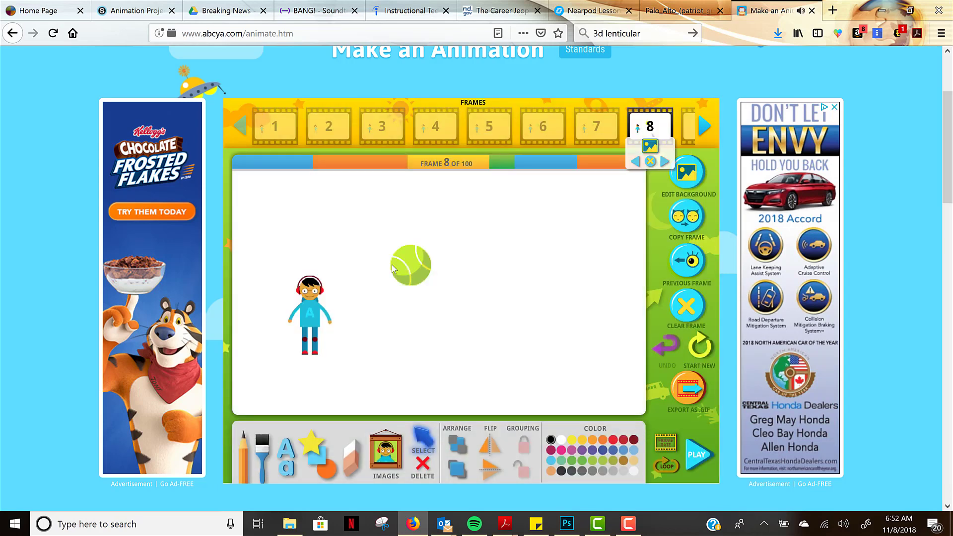
left_click_drag(416, 266, 448, 283)
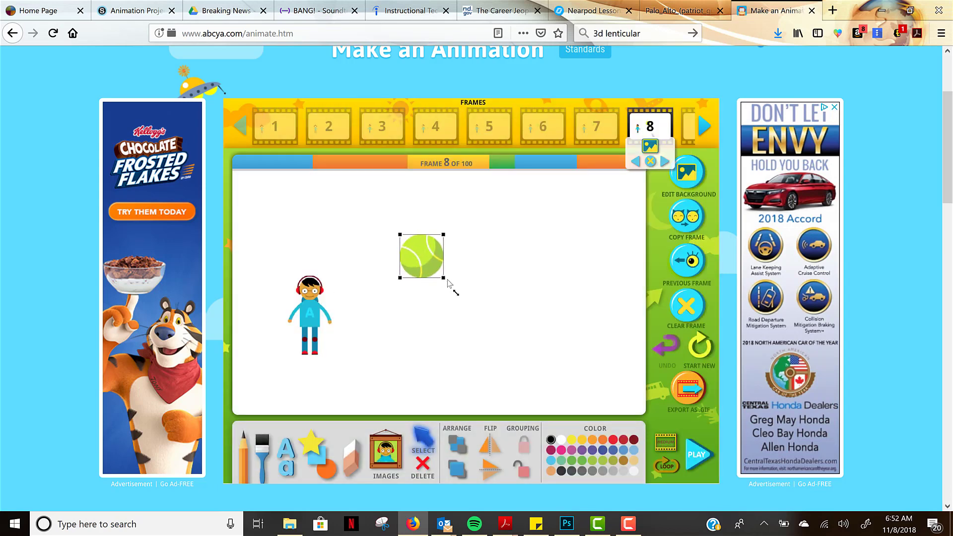
left_click(305, 311)
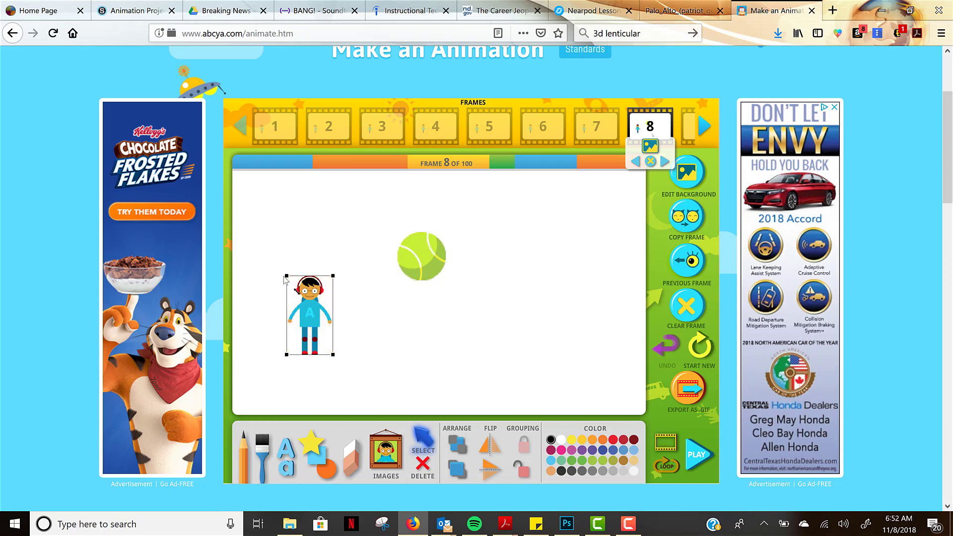
left_click_drag(284, 276, 288, 274)
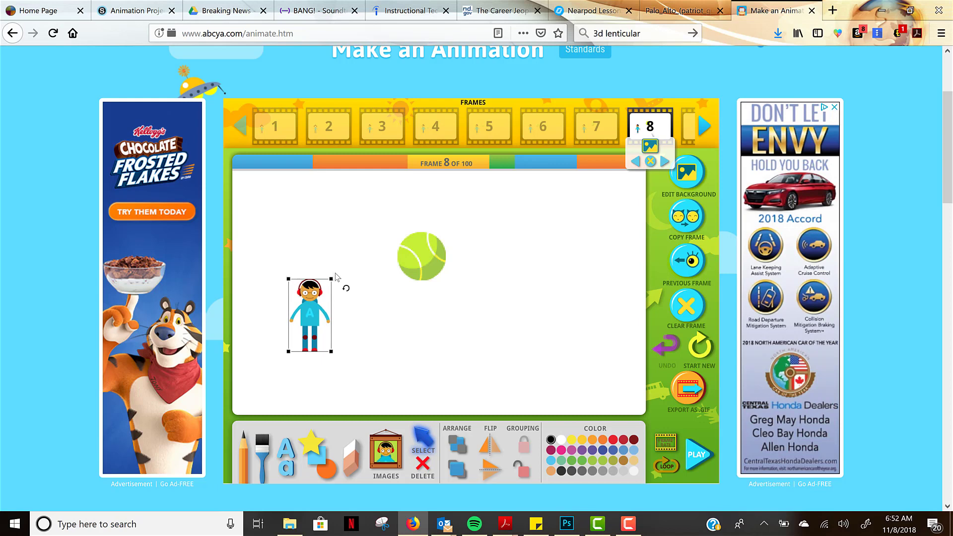
Tilt the character counterclockwise in frame 8, then copy it into frame 9, moving the ball up and right, enlarging it and tilting the character further
left_click_drag(335, 274, 324, 272)
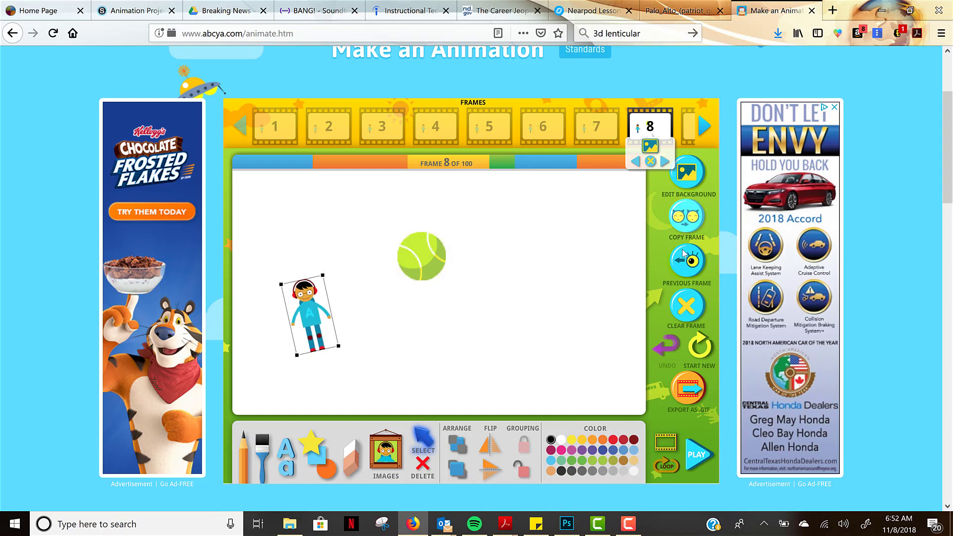
left_click(686, 216)
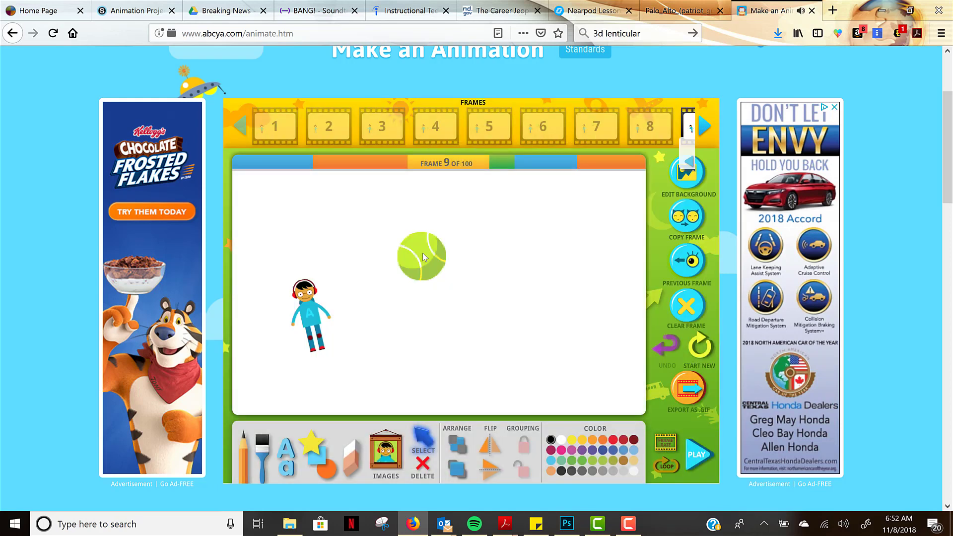
left_click_drag(422, 253, 466, 220)
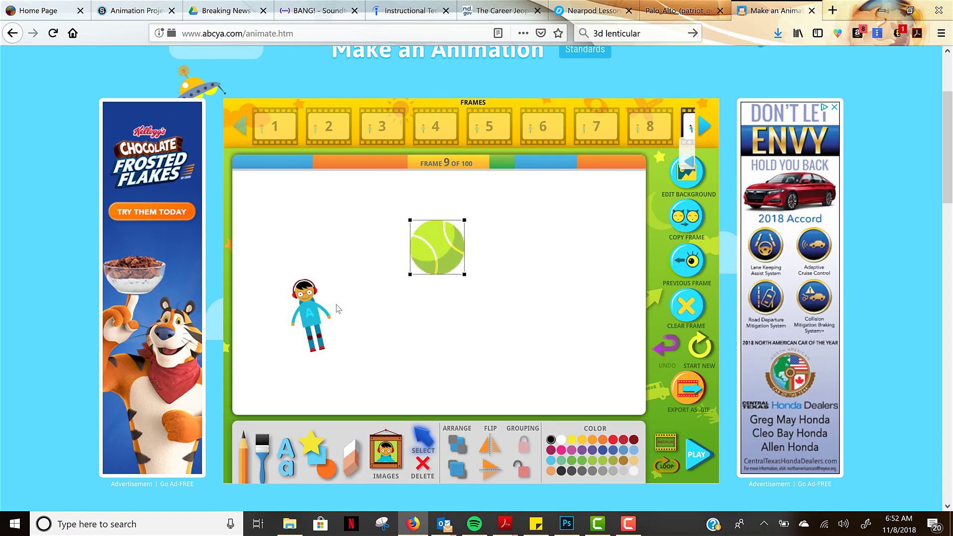
left_click(321, 314)
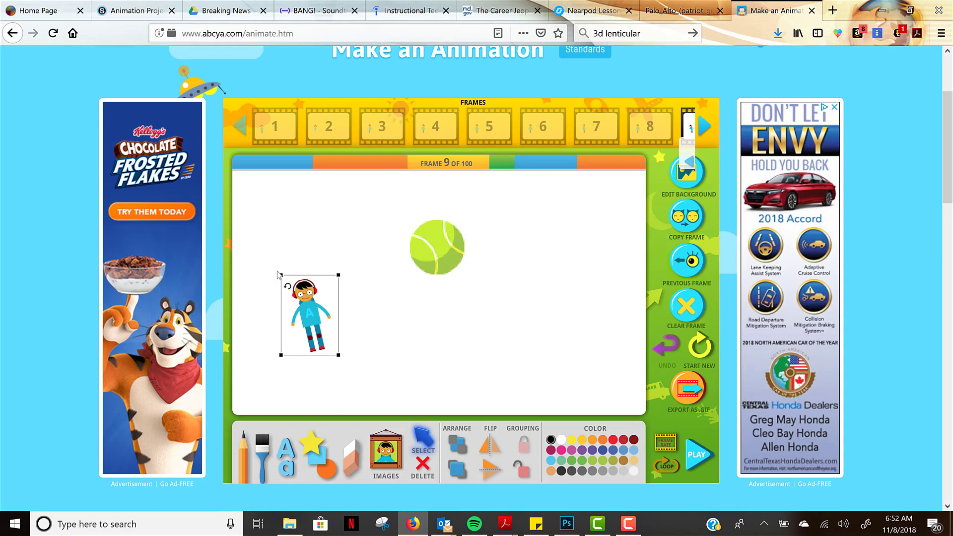
left_click_drag(271, 272, 267, 273)
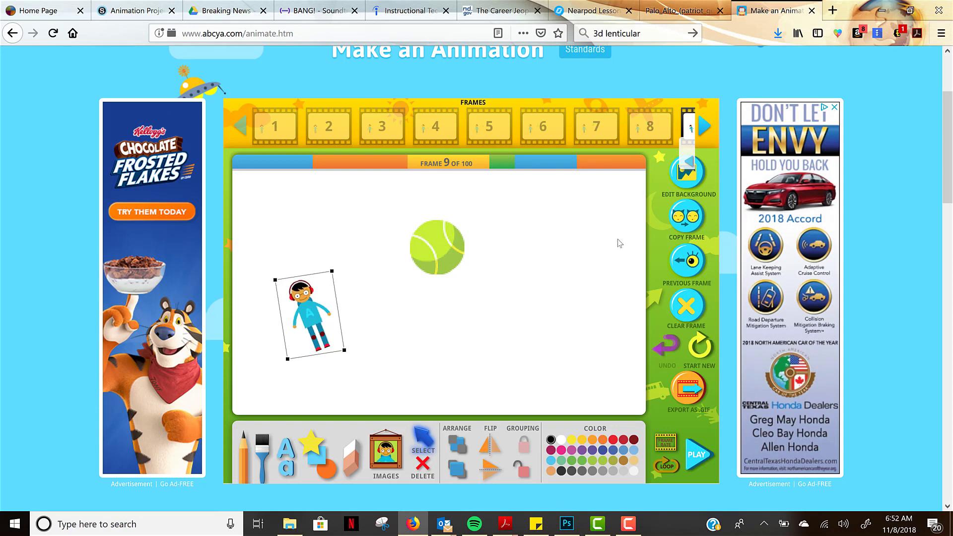
Copy frame 9 into frame 10, move the ball up and right, enlarge it, and rotate the character further counterclockwise
left_click(687, 216)
left_click_drag(441, 249, 507, 217)
left_click(293, 295)
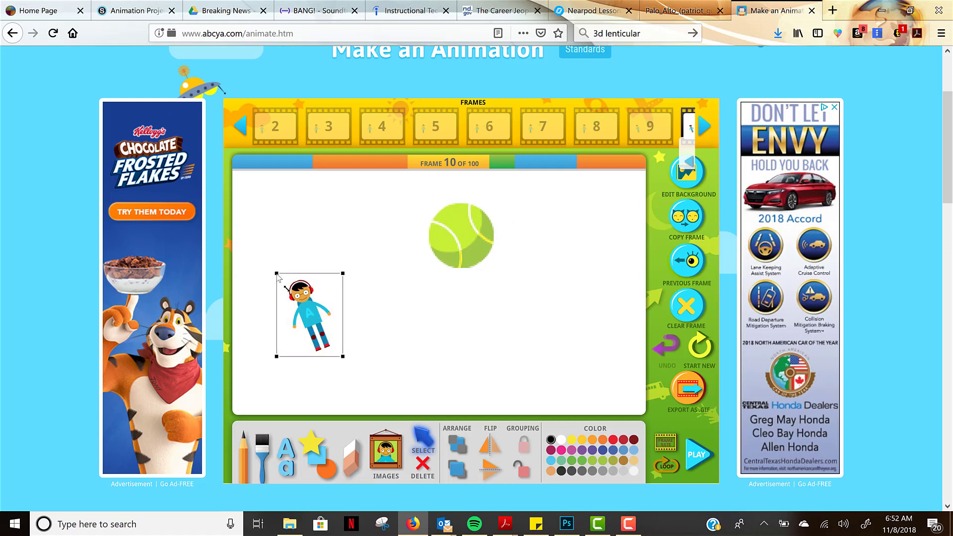
left_click_drag(272, 271, 258, 277)
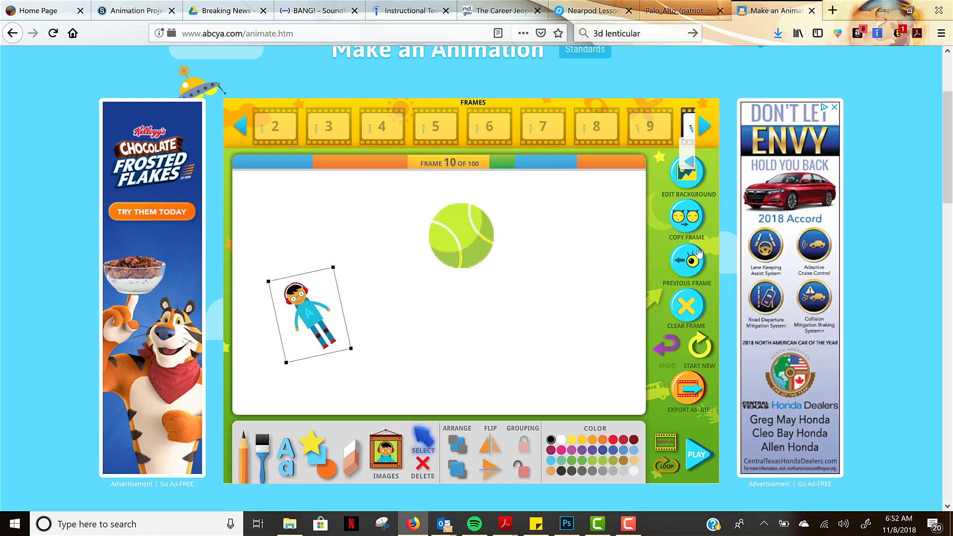
Copy frame 10 into frame 11 and play the animation to preview the throw
left_click(685, 228)
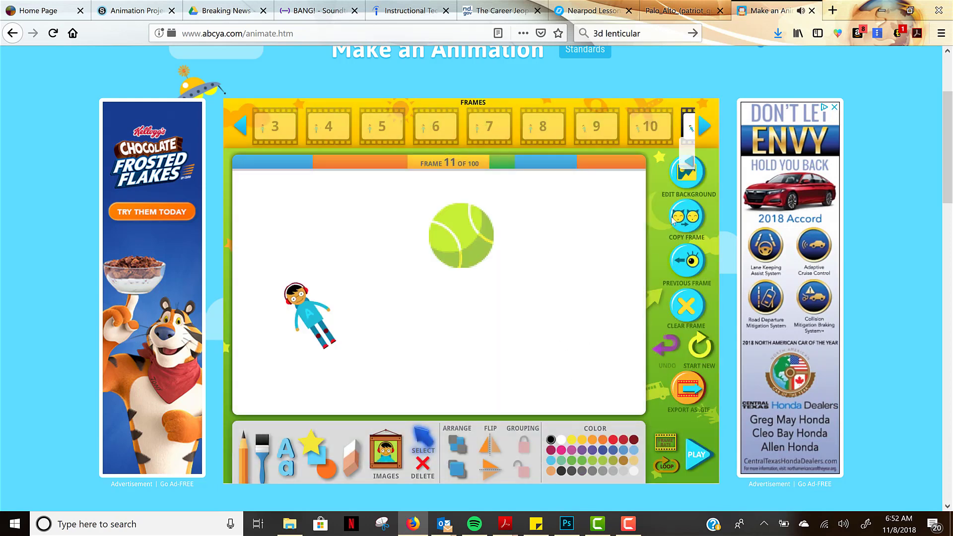
left_click(704, 129)
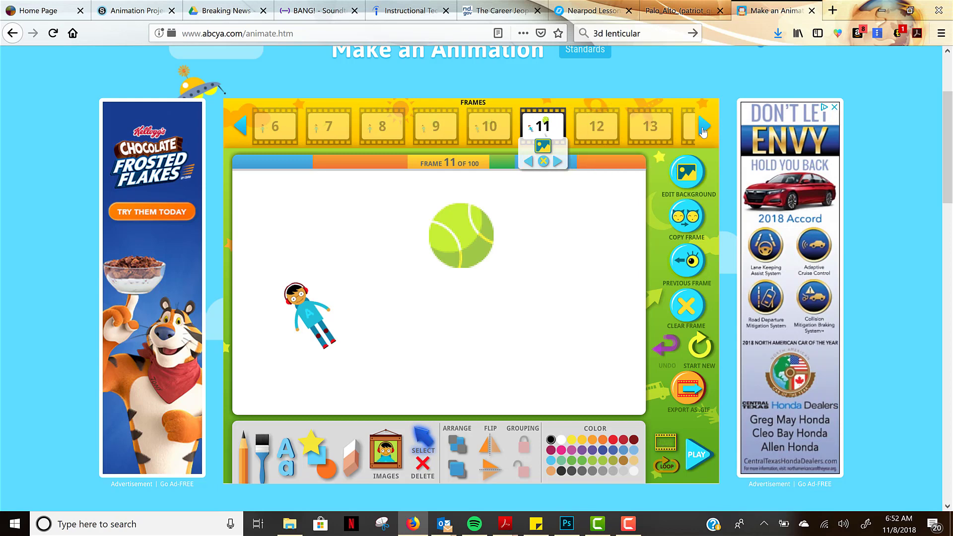
left_click(697, 457)
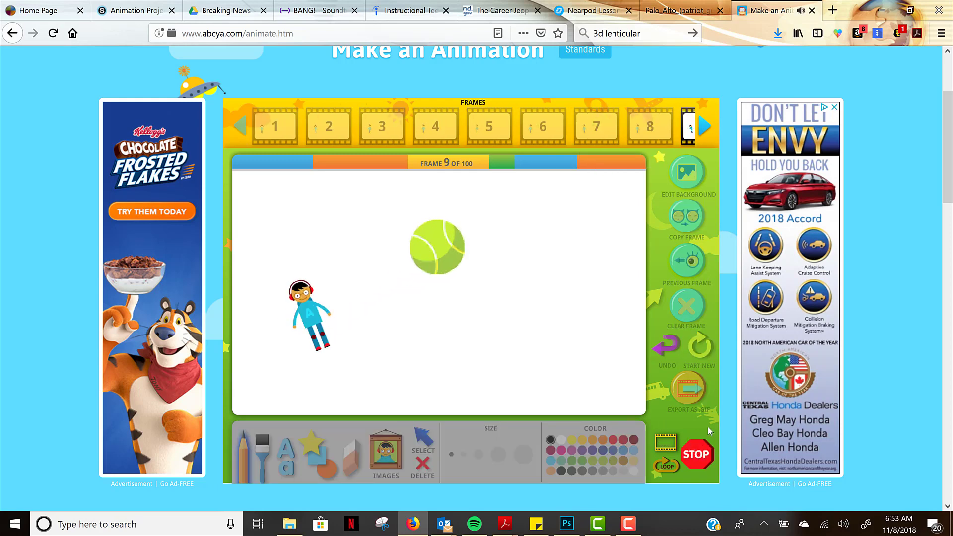
left_click(698, 455)
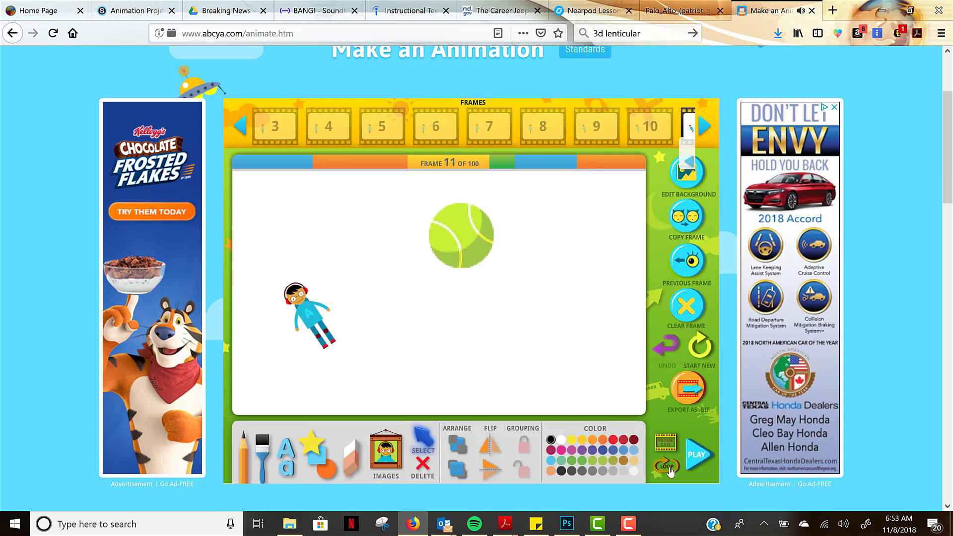
left_click(702, 461)
Move the ball to the canvas's right edge in frame 11, then copy frames up to frame 15, relocating the ball to the canvas's upper-left corner
left_click_drag(457, 242, 613, 292)
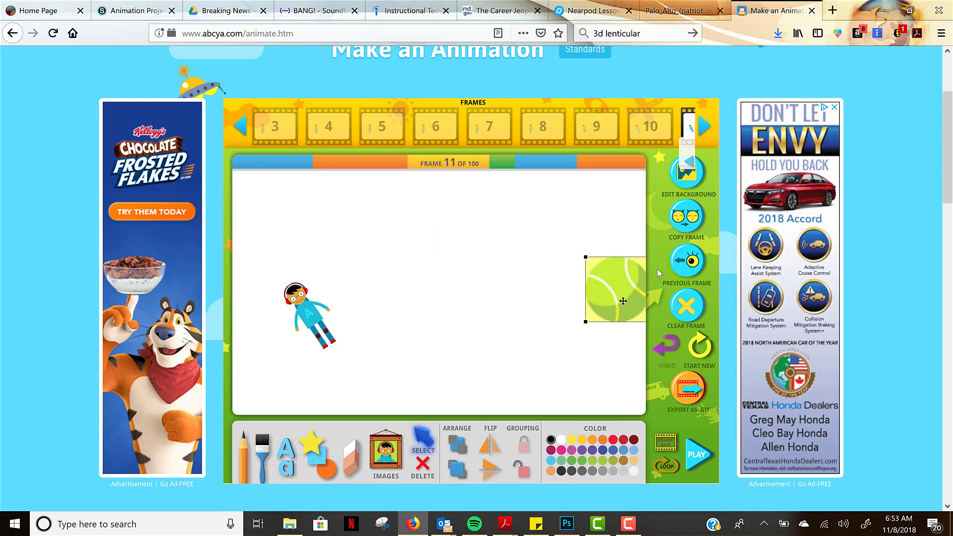
left_click(686, 217)
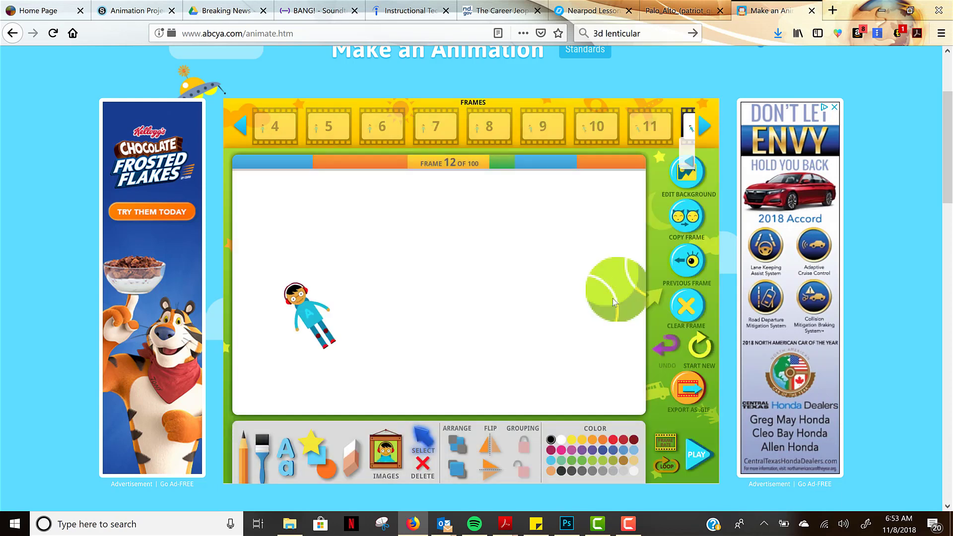
left_click_drag(665, 278, 262, 198)
left_click(686, 222)
left_click(686, 217)
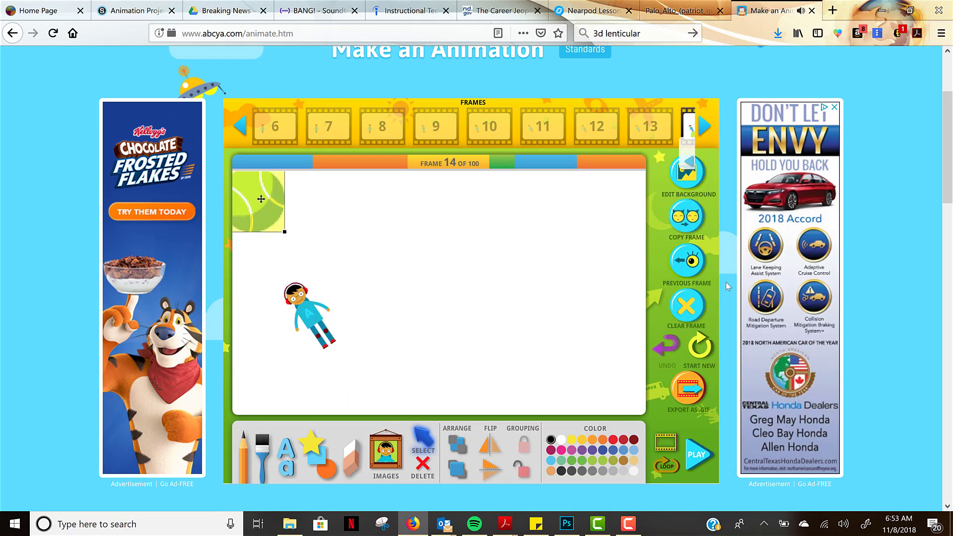
left_click(687, 217)
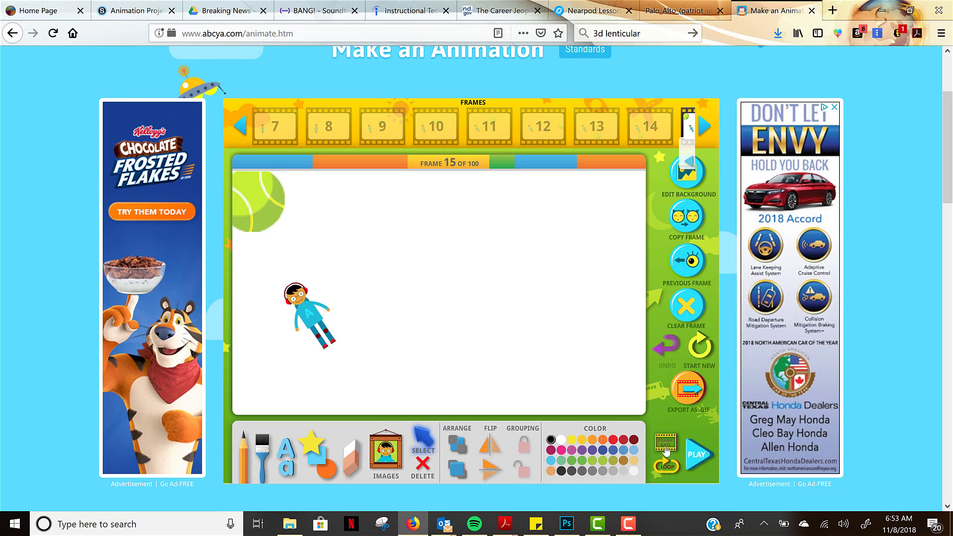
Set the frame rate to Slow and play back the animation
left_click(666, 445)
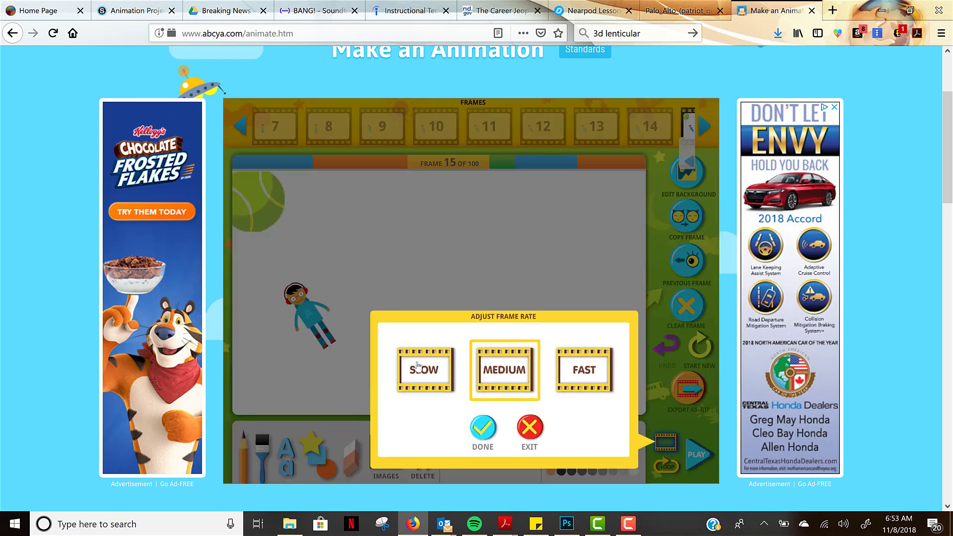
left_click(418, 367)
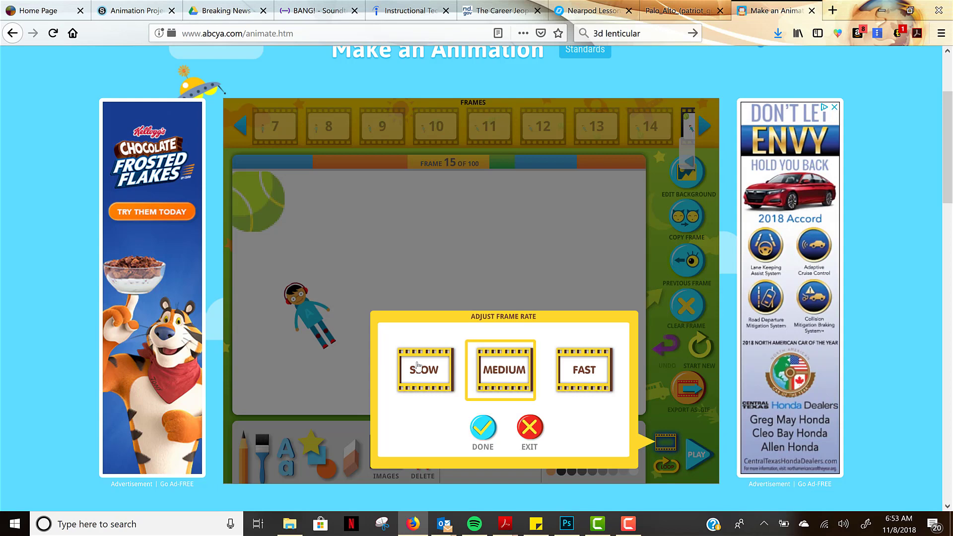
left_click(482, 432)
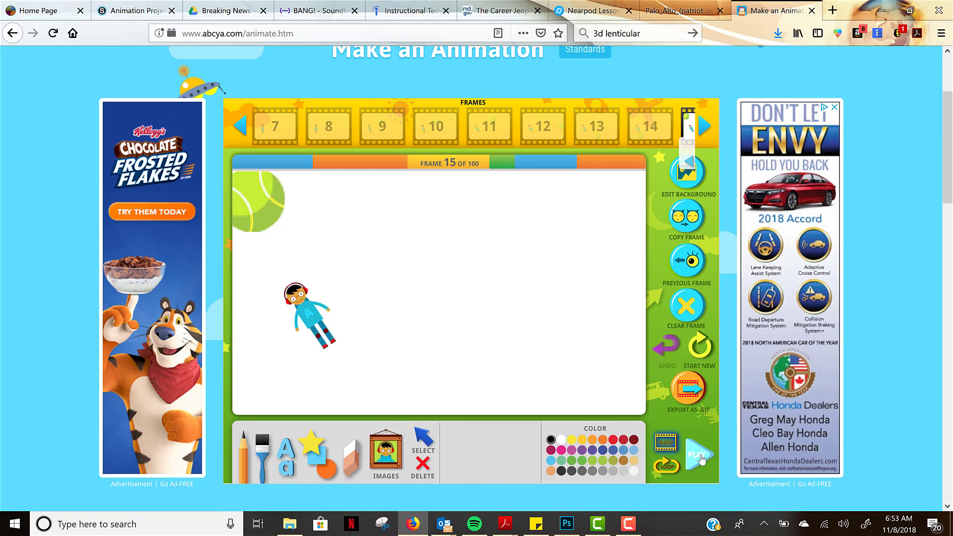
left_click(700, 456)
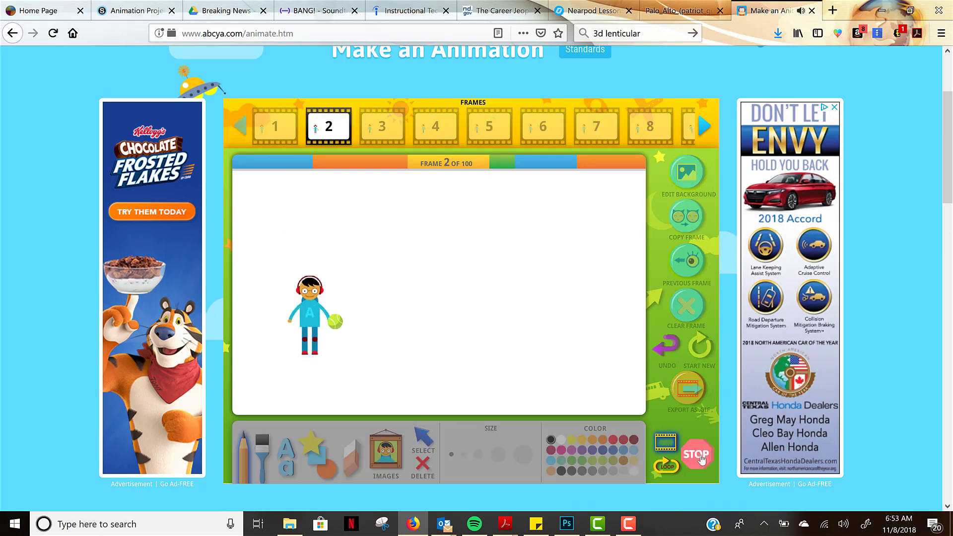
left_click(667, 466)
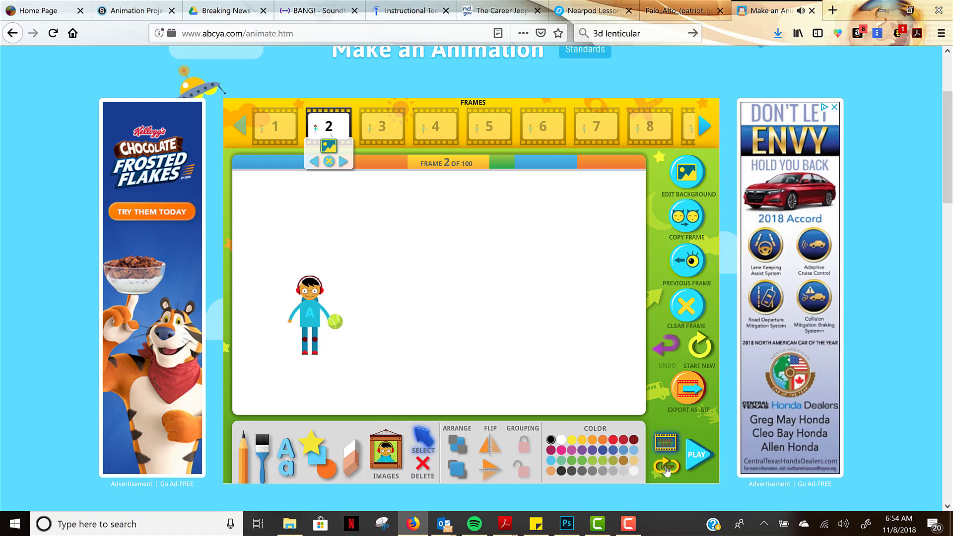
Set the frame rate to Medium, play the animation again, and stop playback
left_click(666, 444)
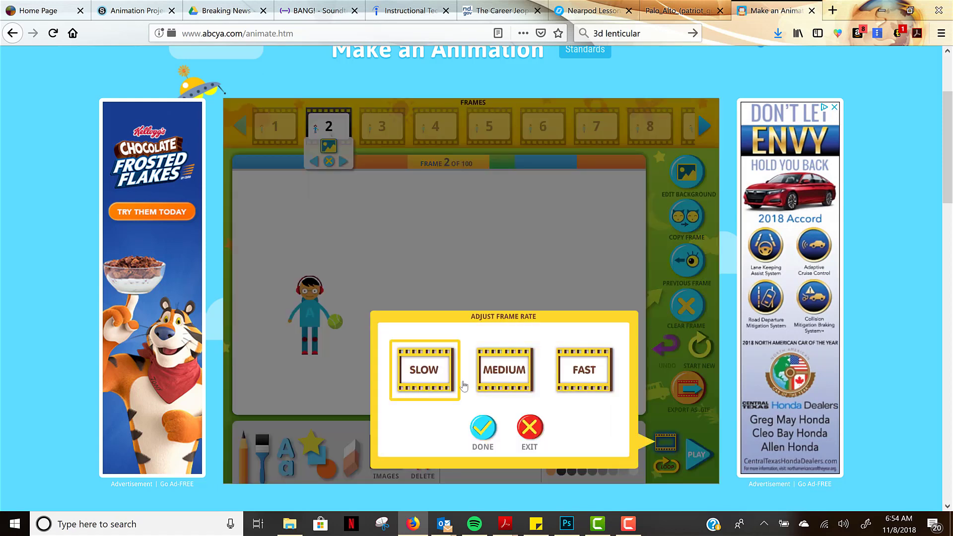
left_click(510, 373)
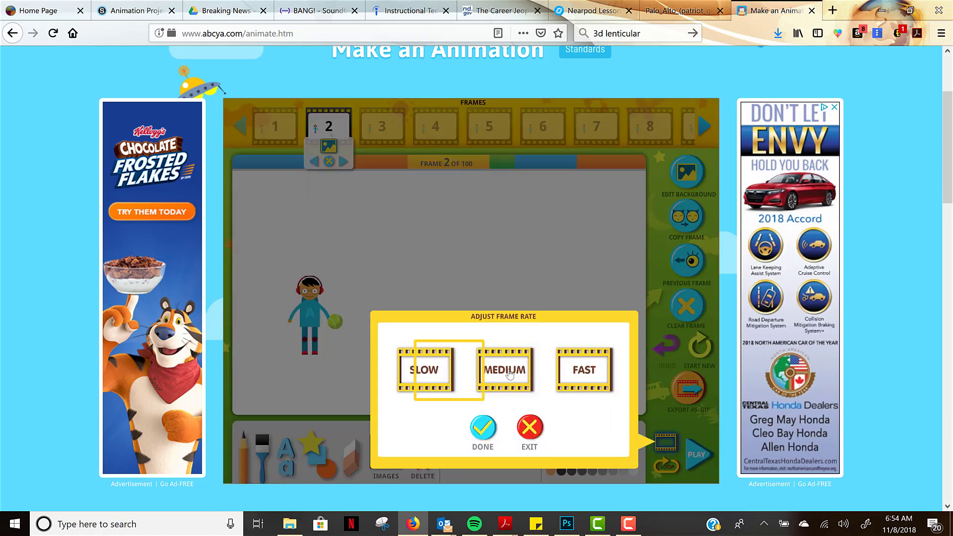
left_click(481, 433)
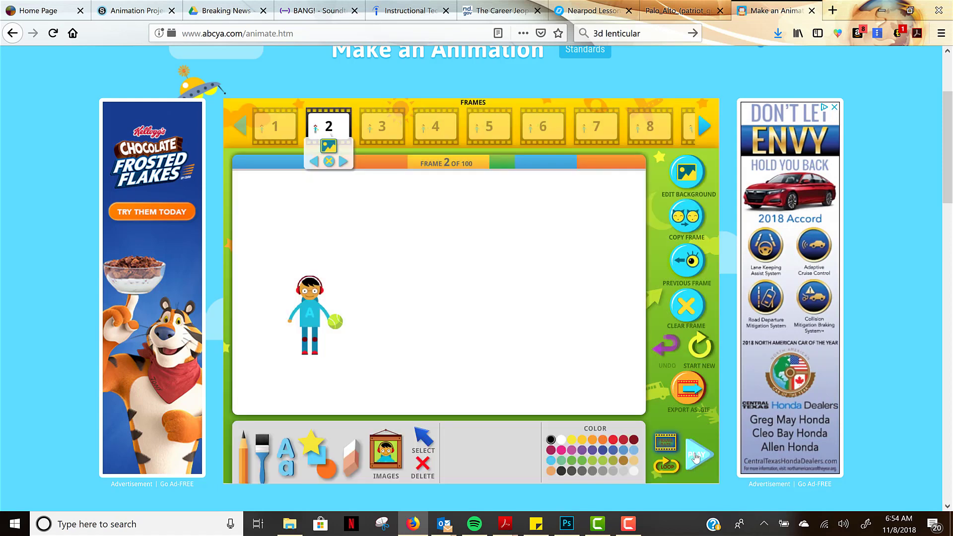
left_click(697, 455)
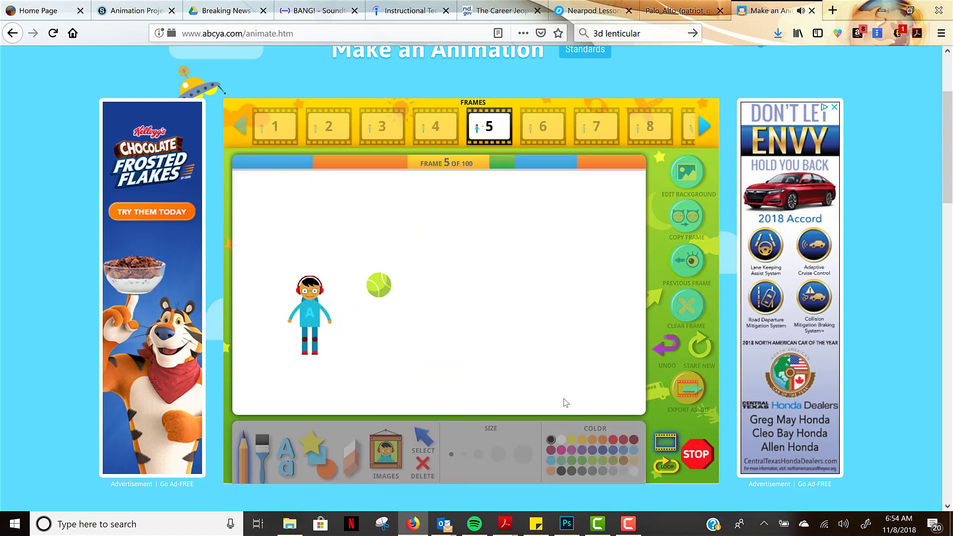
left_click(695, 456)
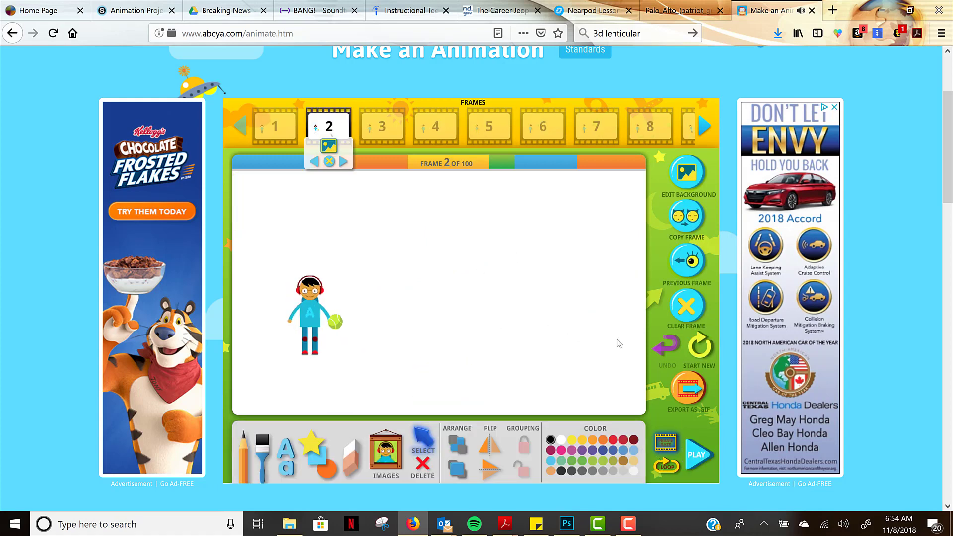
Select the ball in frame 2 and change its stacking order
left_click(459, 450)
left_click(335, 324)
left_click(457, 450)
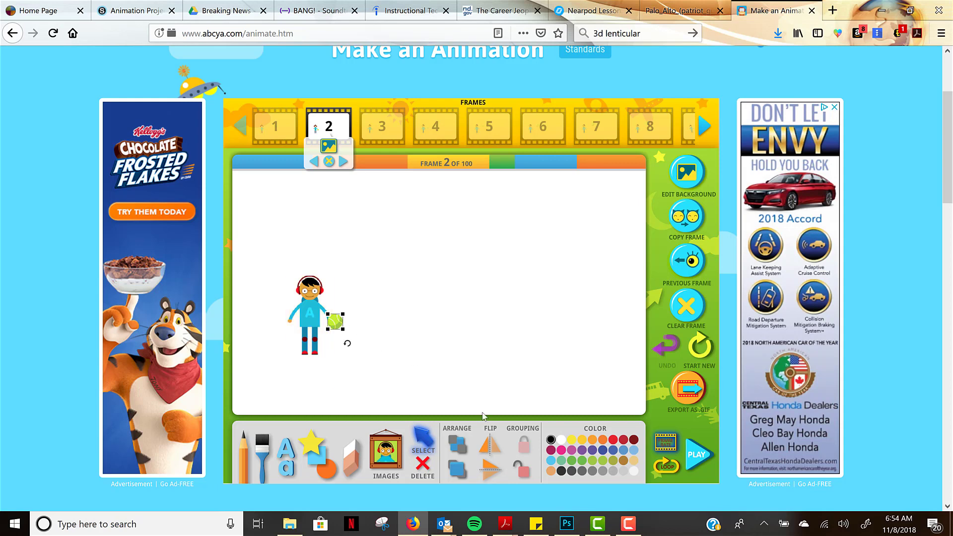
Group the character and the ball in frame 2, move the group to the right, and enlarge it
left_click_drag(271, 242, 365, 372)
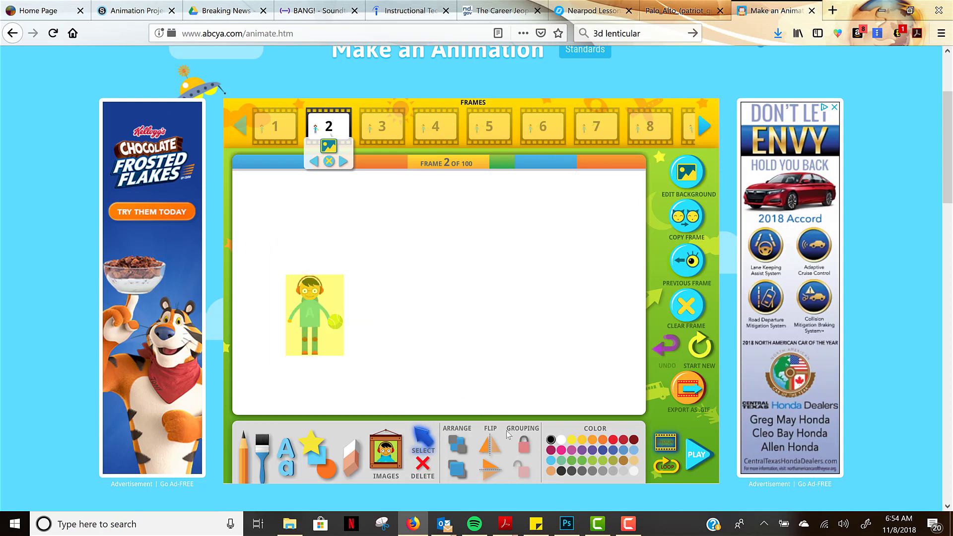
left_click(523, 445)
left_click_drag(332, 328, 506, 307)
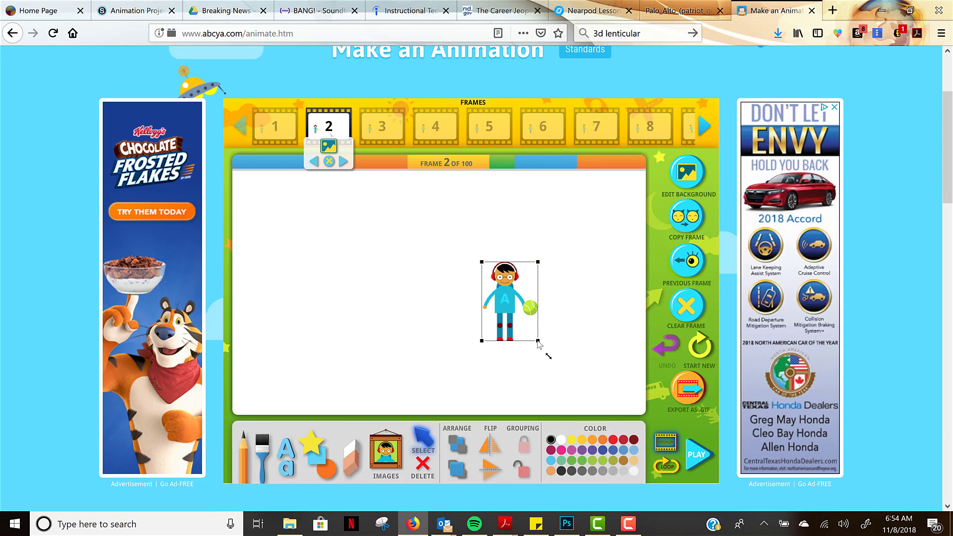
left_click_drag(549, 356, 579, 378)
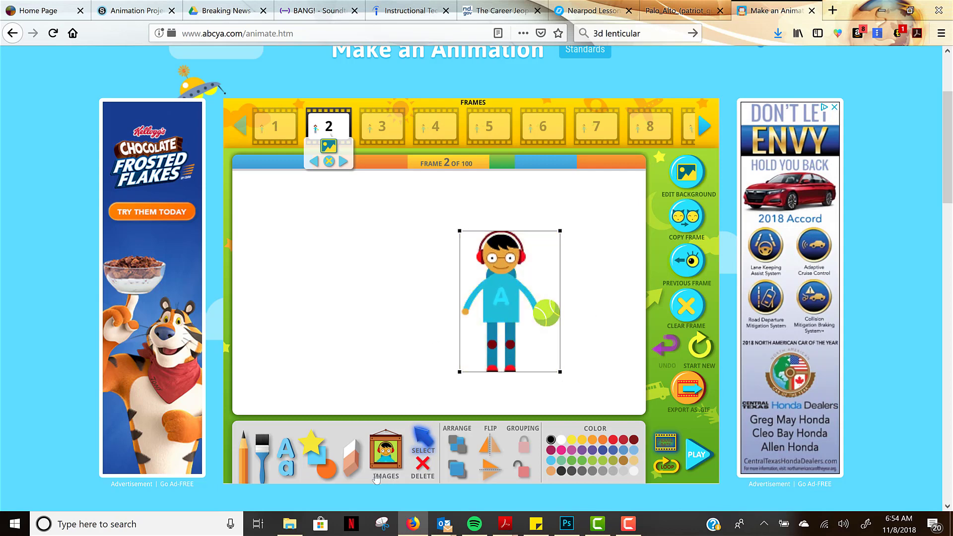
Set the animation's background to the Backyard scene
left_click(243, 452)
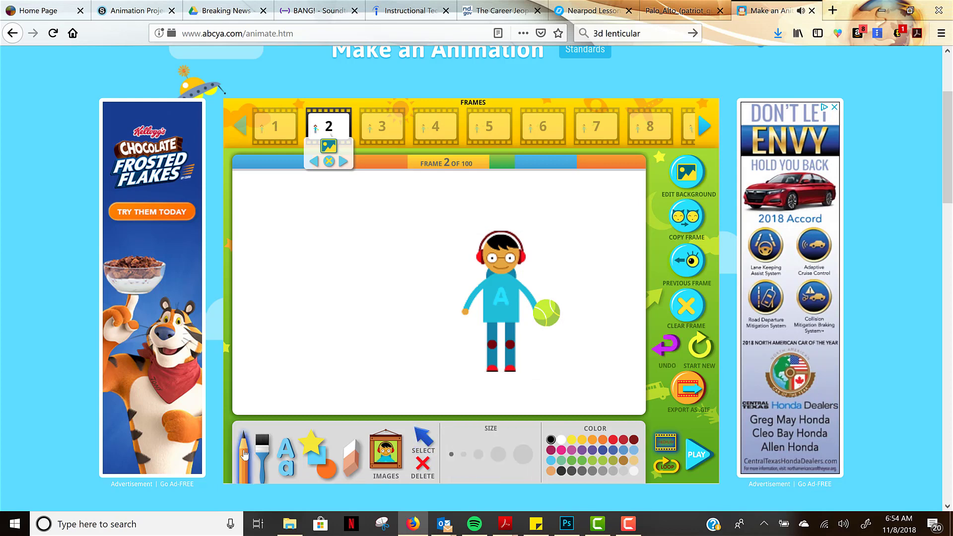
left_click(687, 172)
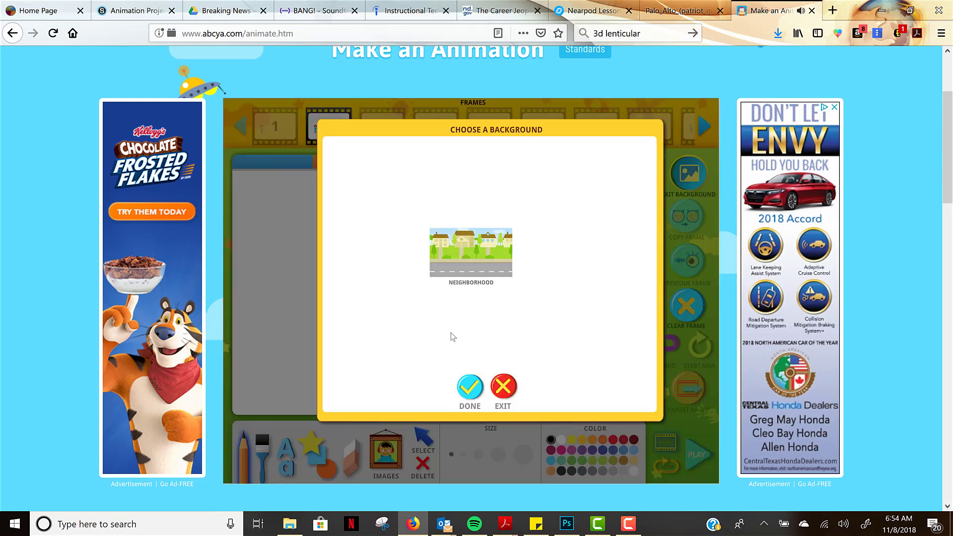
left_click(596, 183)
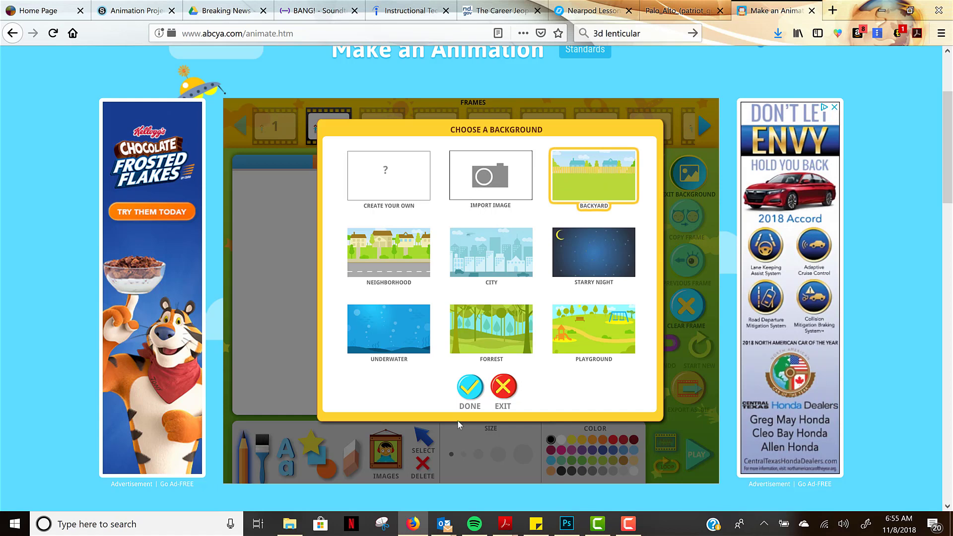
left_click(464, 393)
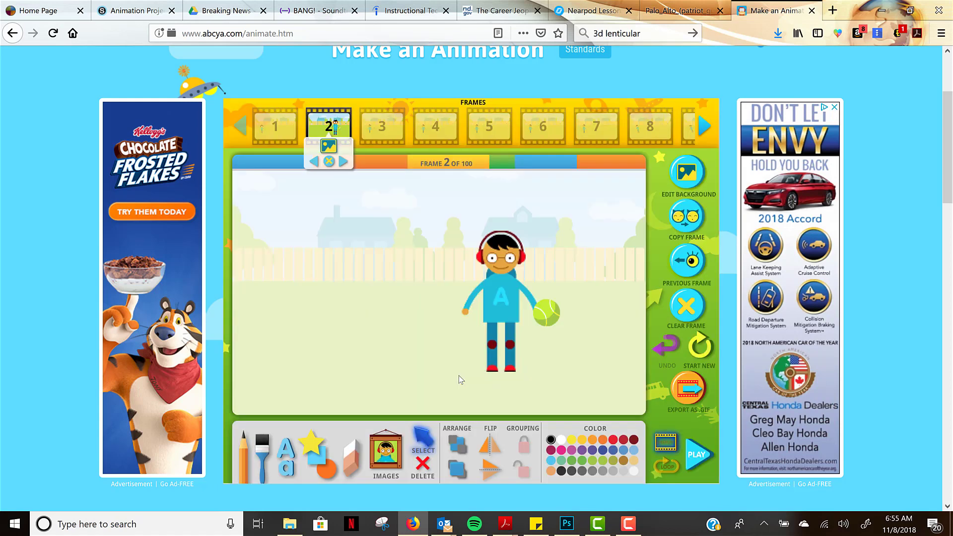